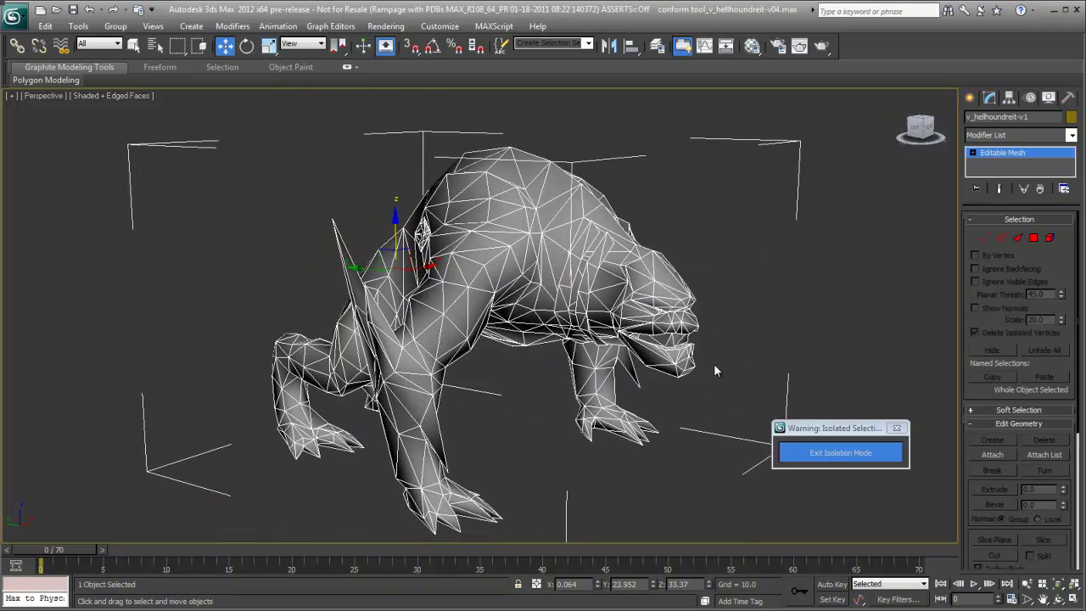
Step: Exit isolation mode and select the Retopo mesh covering the hellhound
click(836, 454)
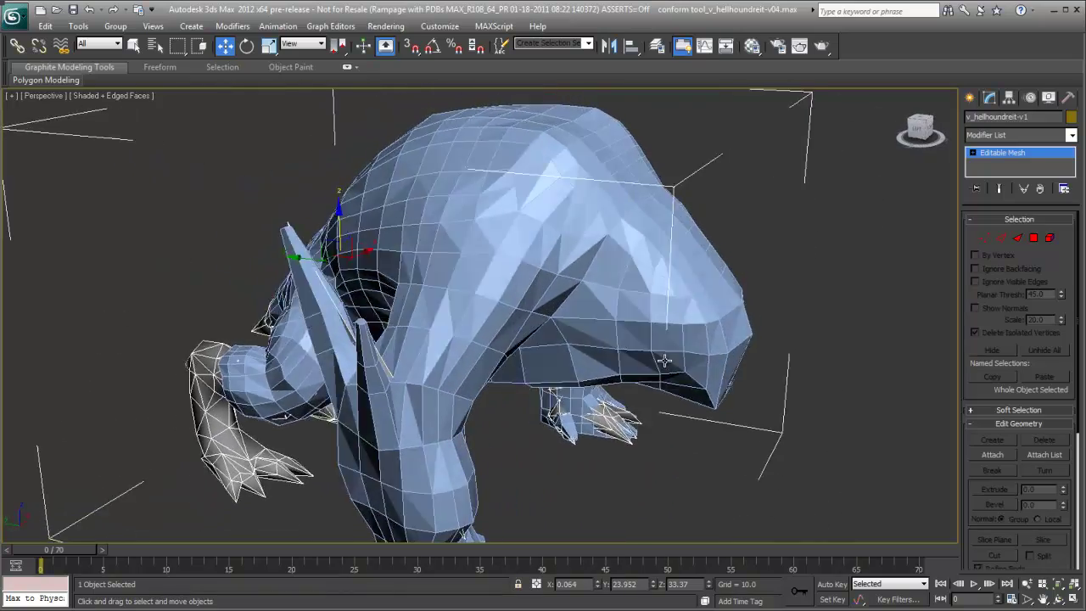
click(653, 367)
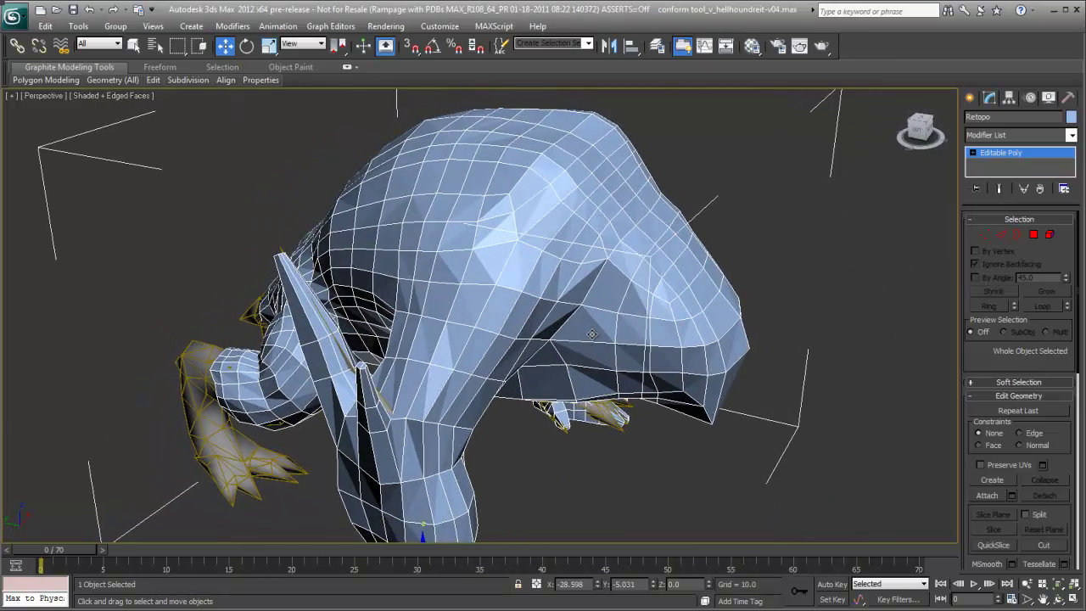
Step: Set the Freeform PolyDraw tools to draw on the surface of the hellhound reference mesh
click(347, 68)
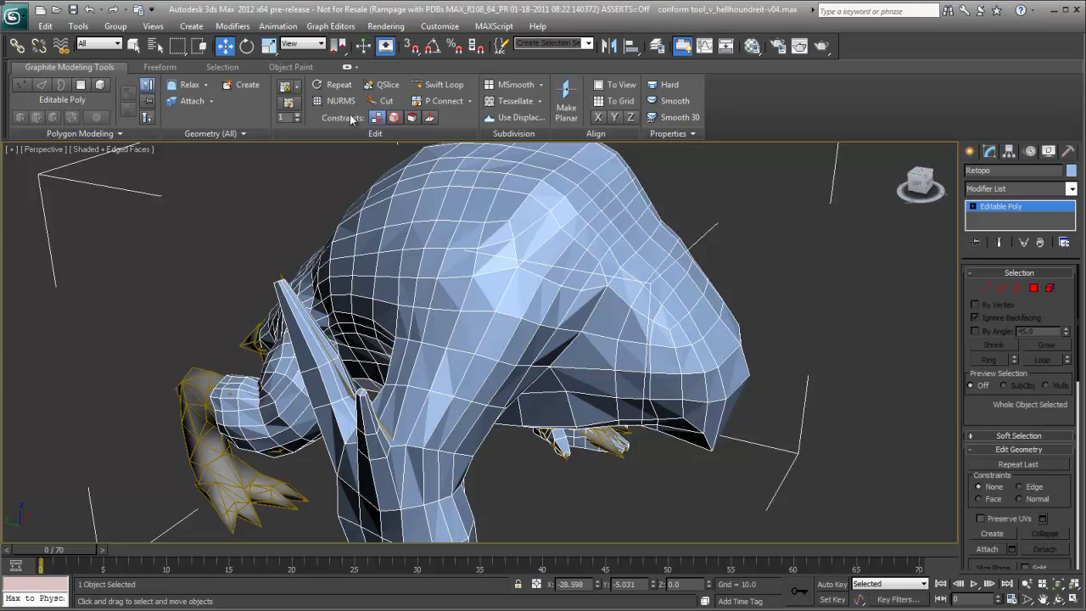
alt+middle_drag(620, 211, 615, 210)
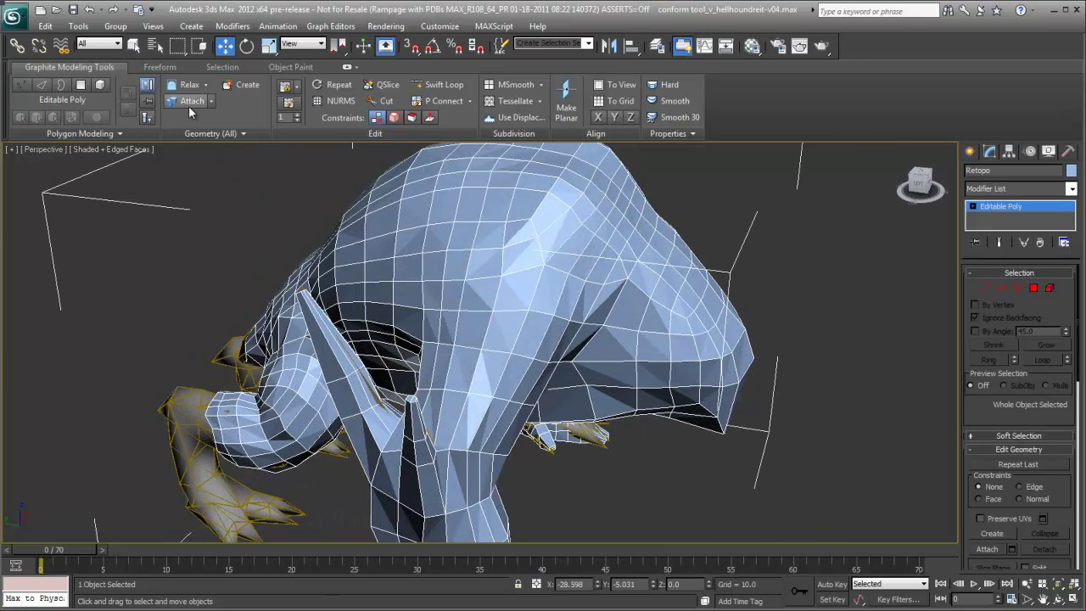
click(160, 68)
mouse_move(376, 260)
alt+middle_down()
mouse_move(406, 261)
mouse_move(381, 258)
mouse_move(350, 229)
alt+middle_up()
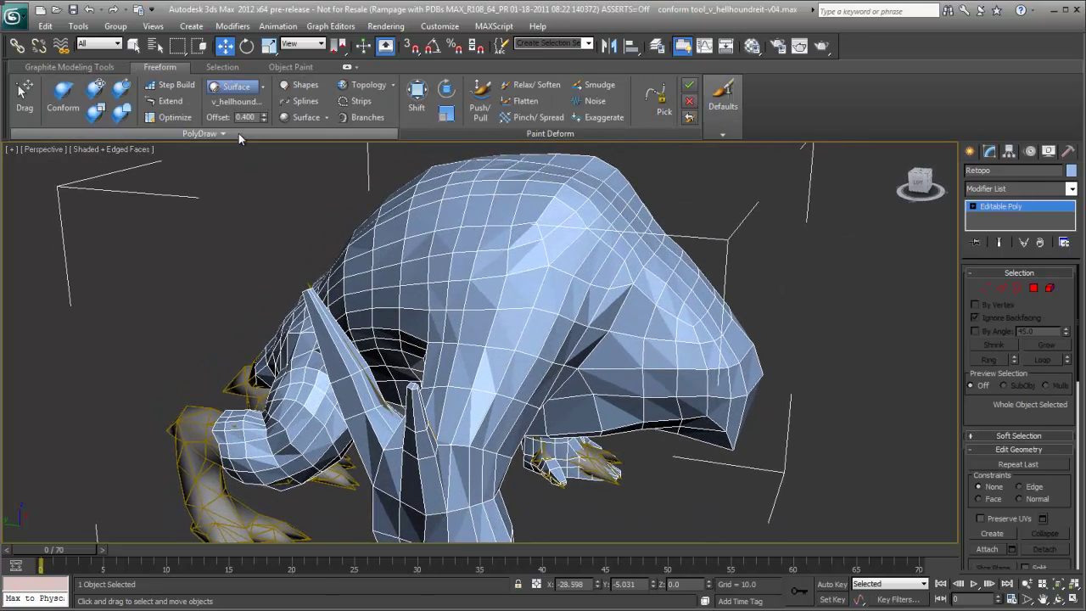
click(264, 87)
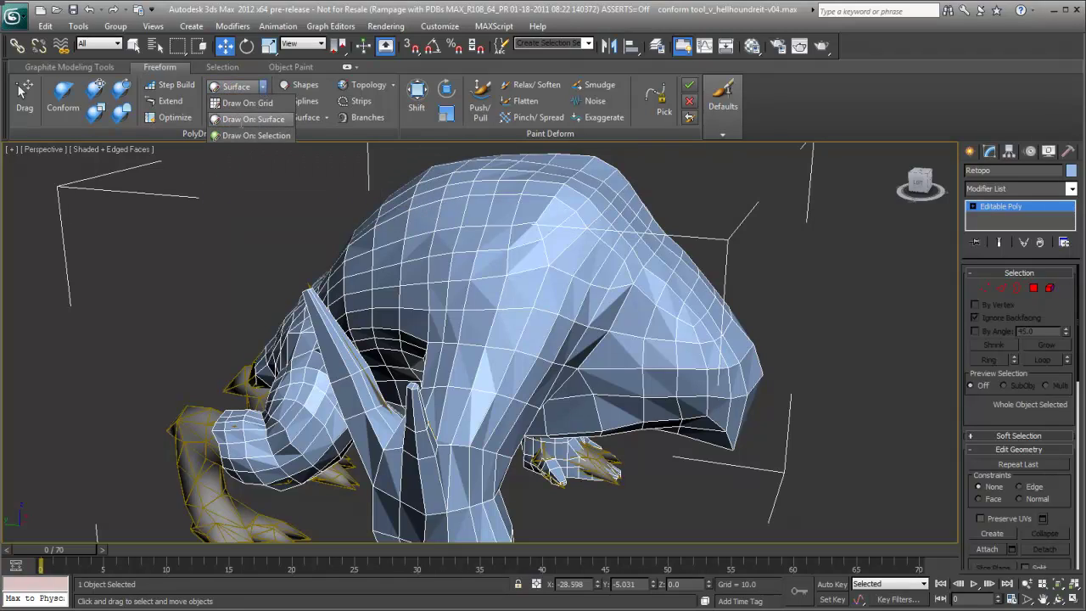
click(252, 118)
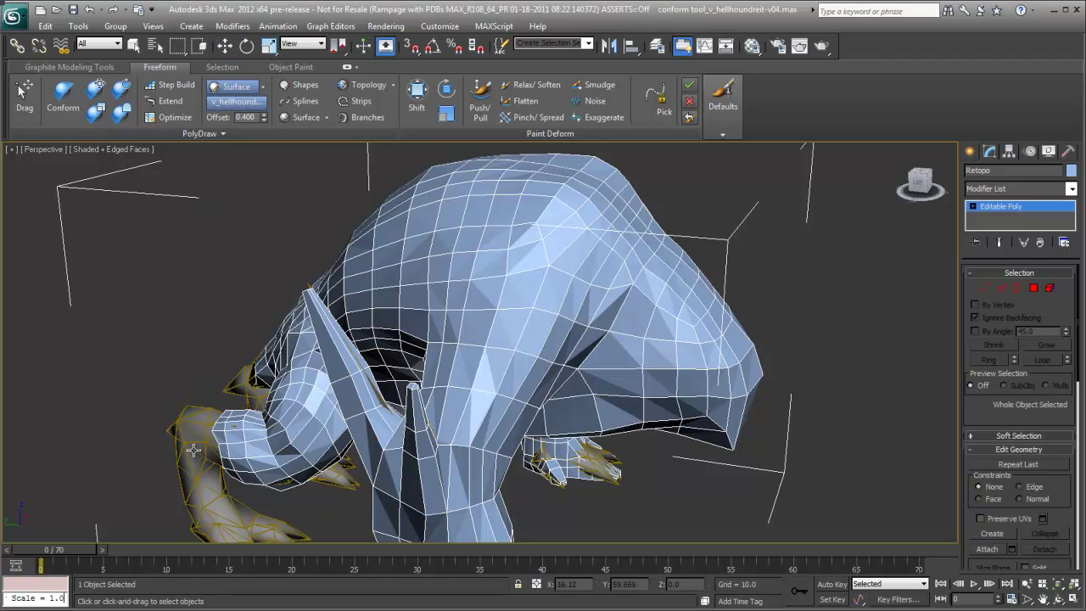
key(w)
alt+middle_drag(314, 297, 303, 355)
alt+middle_drag(375, 423, 385, 418)
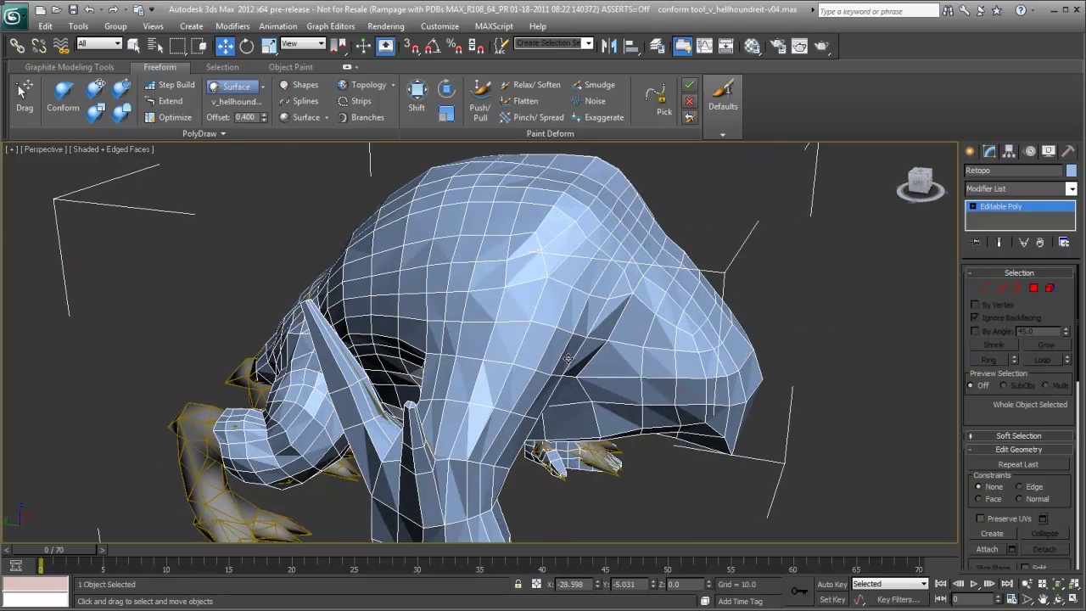
alt+middle_drag(545, 312, 439, 435)
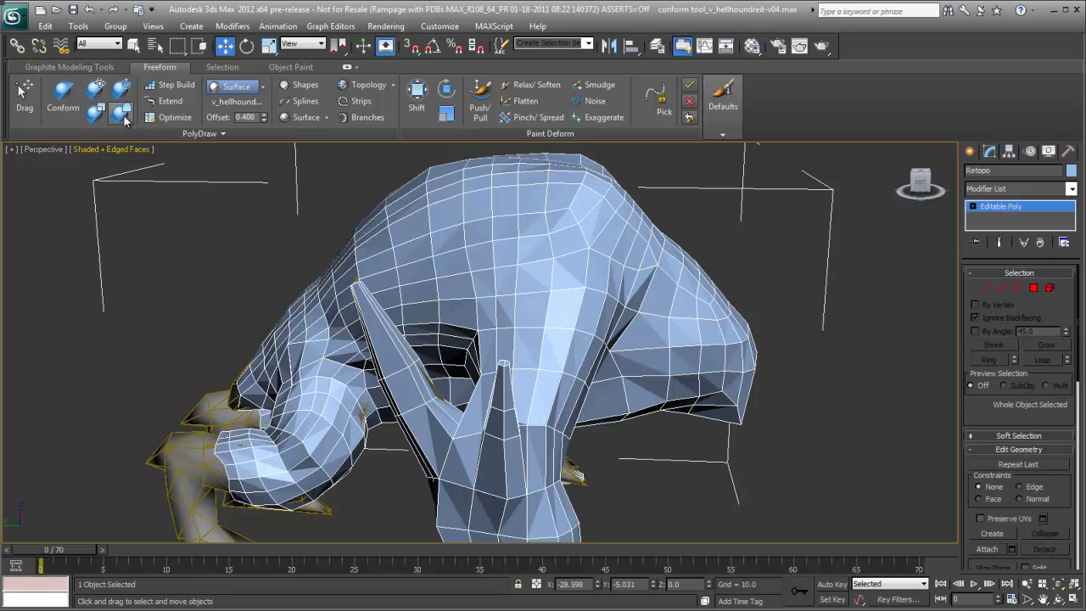
Step: Activate the Conform brush and raise its Conform value to 0.990
click(61, 93)
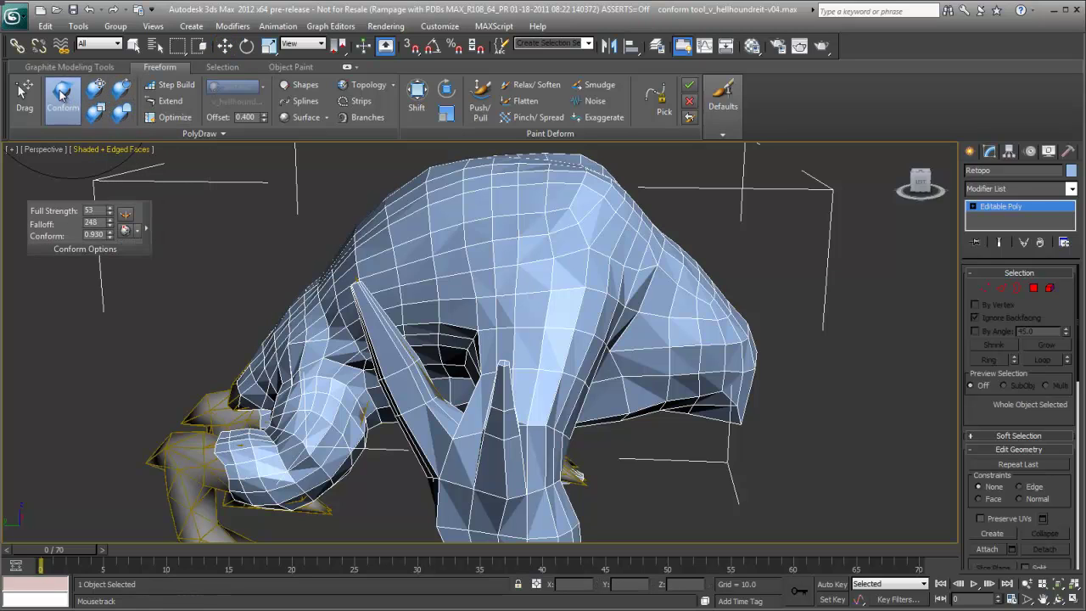
click(146, 231)
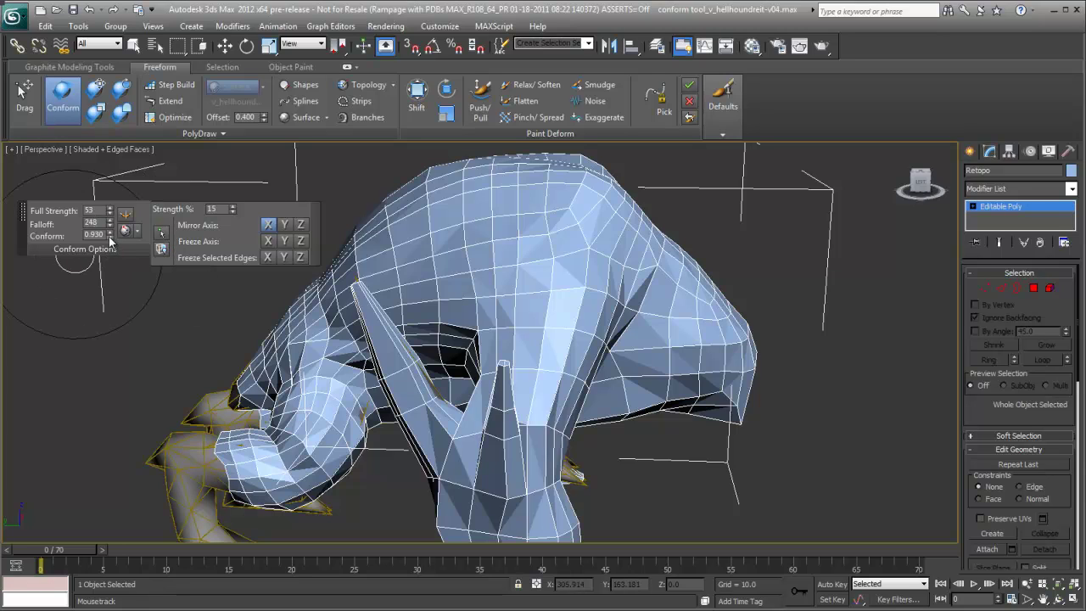
drag(110, 235, 110, 220)
alt+middle_drag(601, 319, 539, 323)
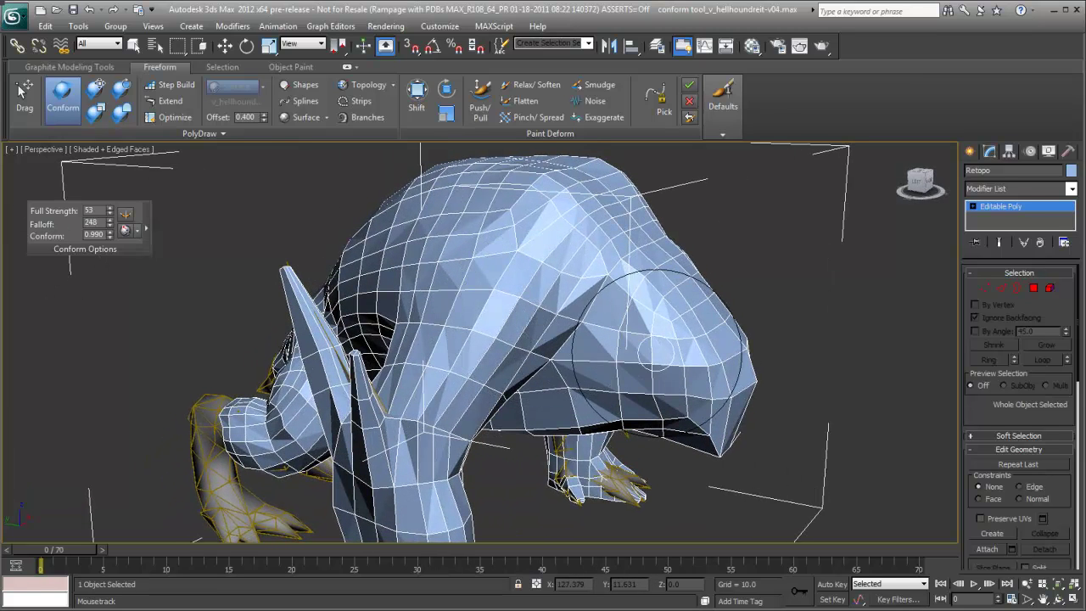
Step: Enlarge the Conform brush to Full Strength 107 and Falloff 302, and mould the Retopo mesh's head and shoulder onto the reference
ctrl+shift+drag(657, 355, 657, 323)
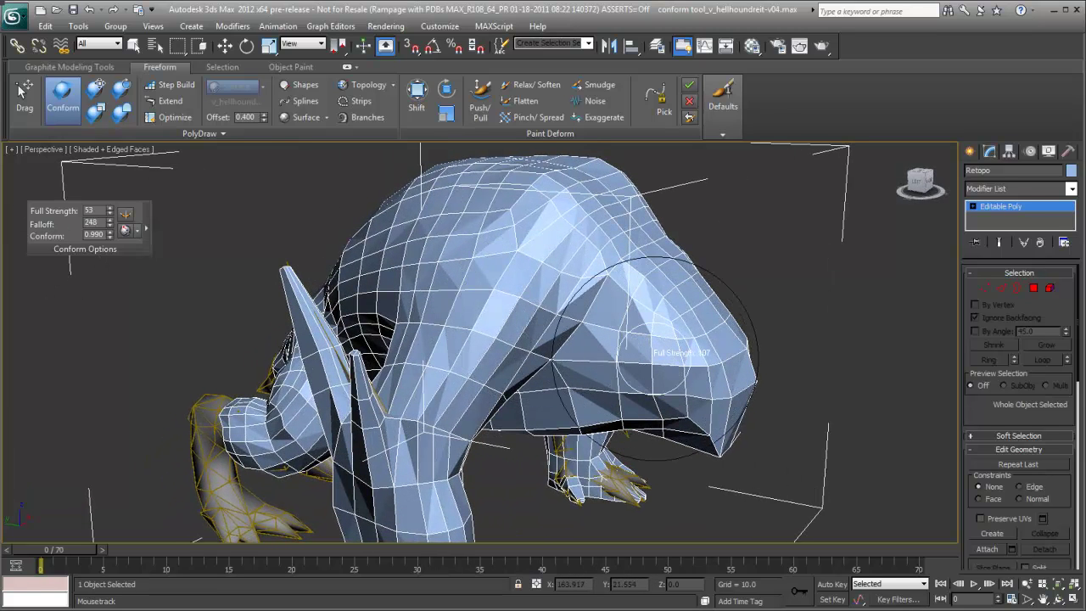
mouse_move(687, 374)
mouse_down()
mouse_move(688, 342)
mouse_move(671, 384)
mouse_move(682, 414)
mouse_up()
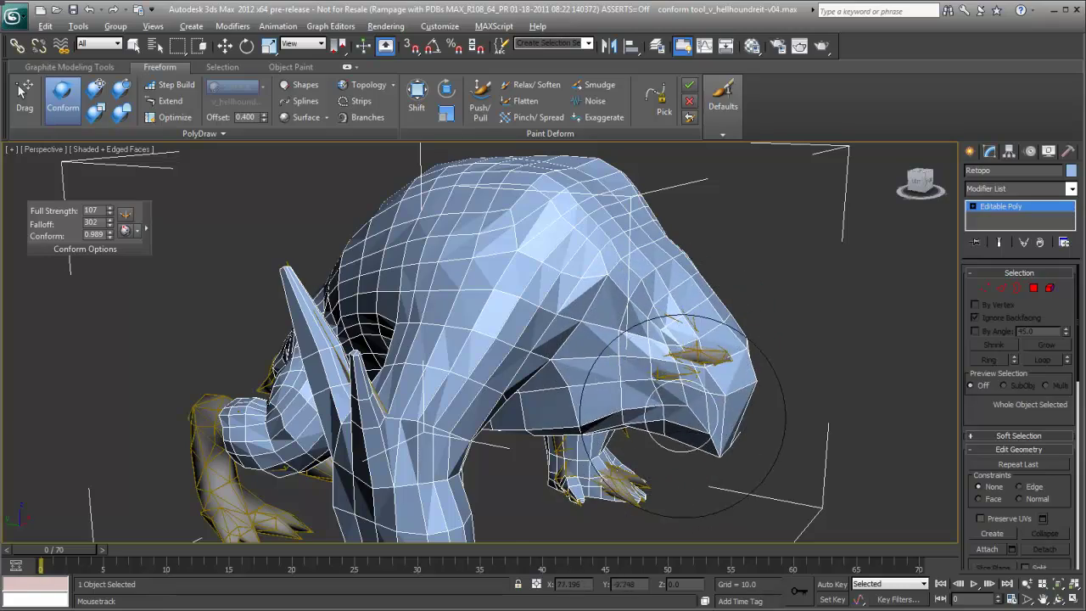
alt+middle_drag(682, 416, 707, 364)
drag(623, 257, 626, 325)
alt+middle_drag(626, 326, 601, 333)
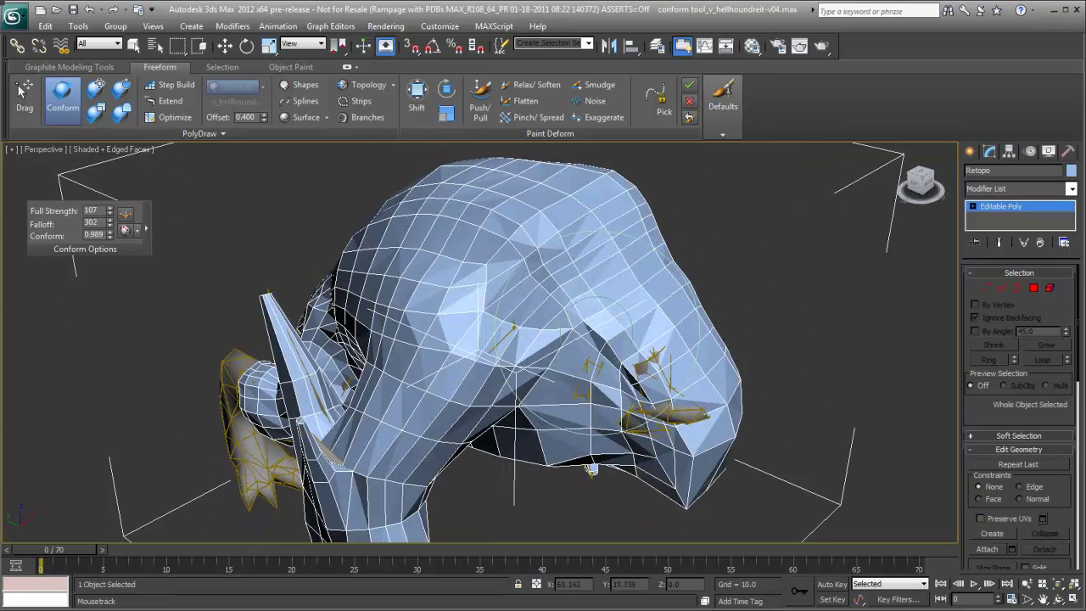
mouse_move(654, 400)
alt+middle_down()
mouse_move(594, 399)
mouse_move(543, 441)
mouse_move(533, 420)
mouse_move(445, 392)
alt+middle_up()
drag(437, 382, 407, 399)
alt+middle_drag(407, 398, 566, 404)
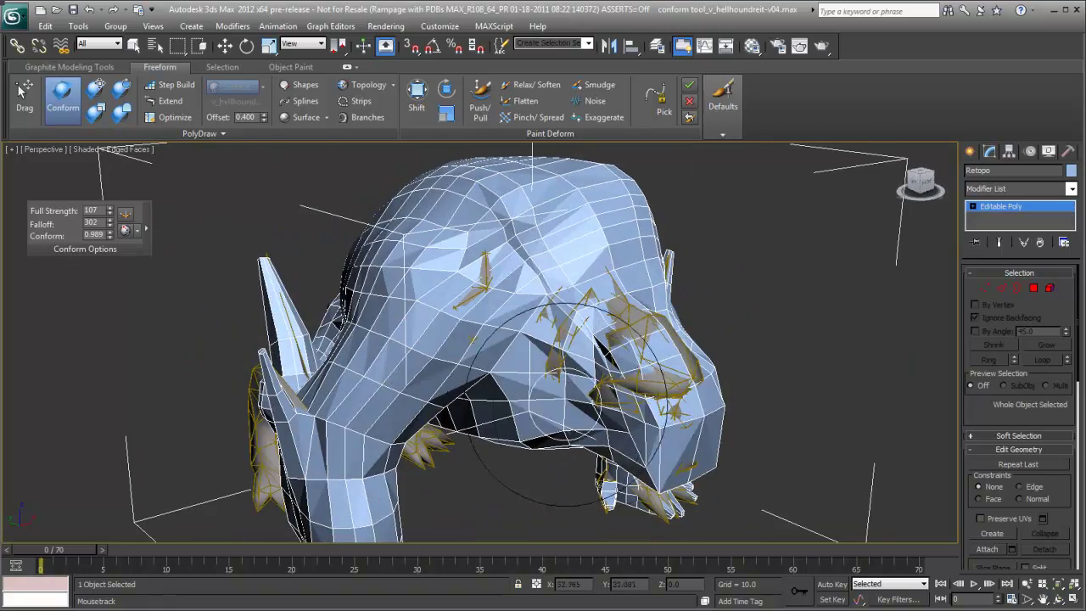
alt+middle_drag(609, 360, 675, 416)
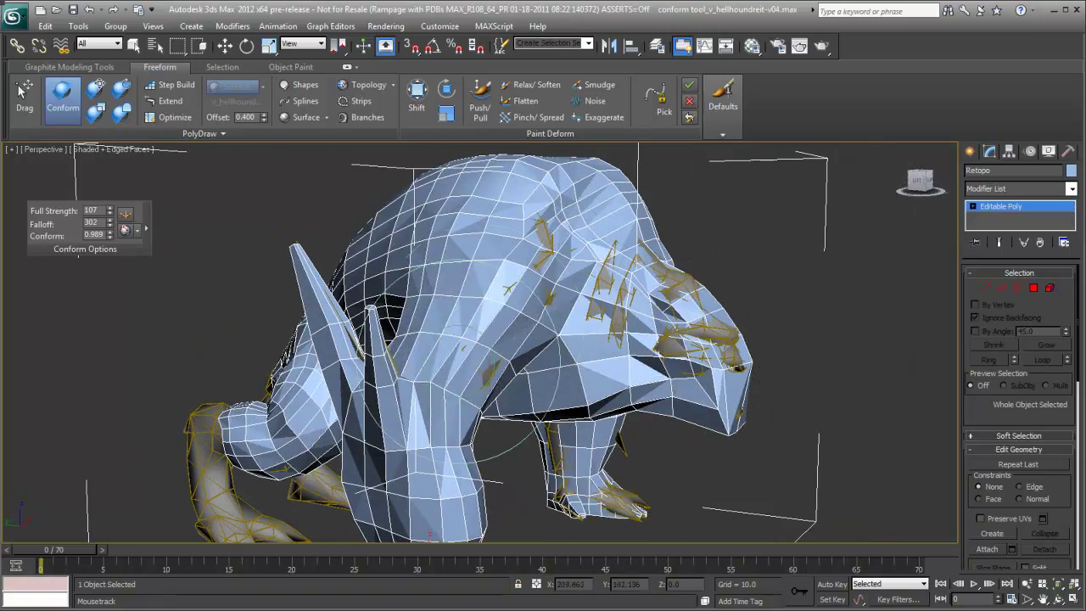
Step: Enlarge the Conform brush to Full Strength 222 and Falloff 417, and conform the back, sides and underside to the reference
alt+middle_drag(506, 318, 591, 330)
alt+middle_drag(527, 256, 577, 296)
alt+middle_drag(550, 334, 543, 285)
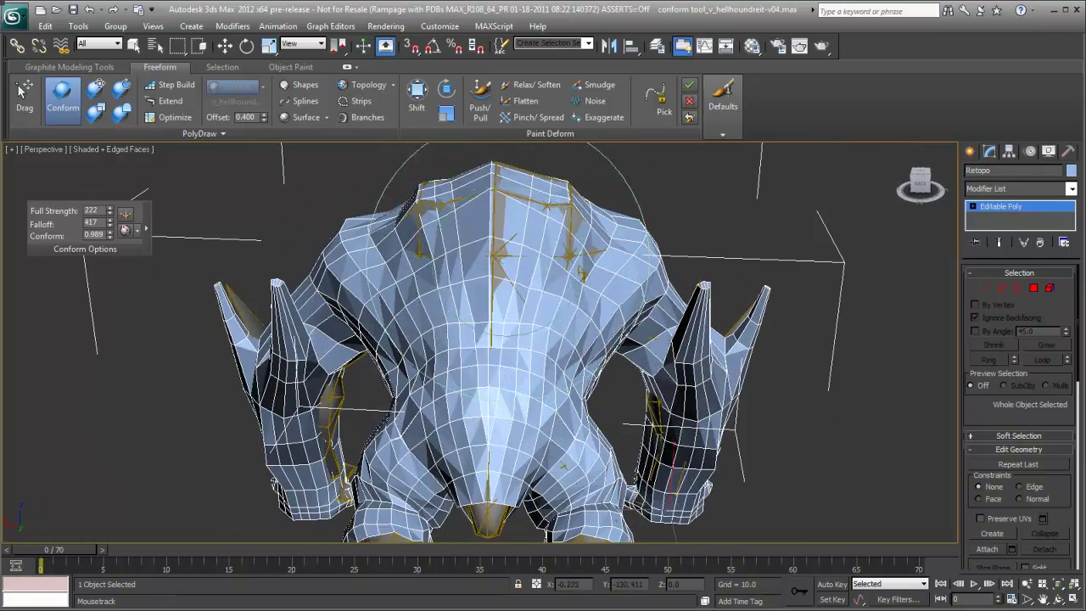
alt+middle_drag(498, 364, 391, 390)
alt+middle_drag(607, 335, 556, 327)
alt+middle_drag(451, 316, 485, 309)
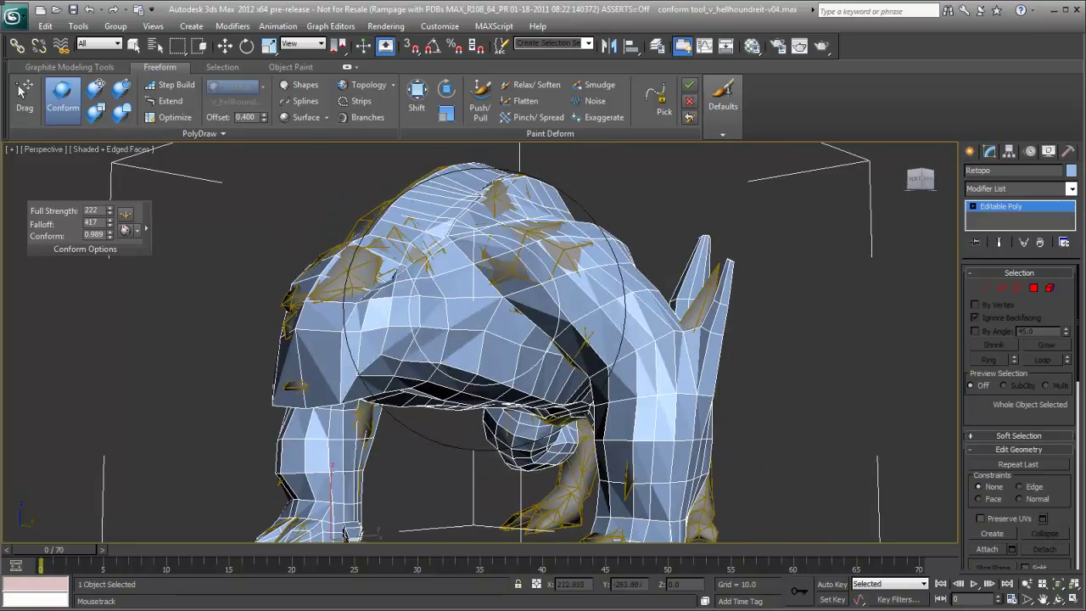
alt+middle_drag(473, 462, 670, 382)
mouse_move(640, 344)
alt+middle_down()
mouse_move(606, 358)
mouse_move(643, 359)
mouse_move(635, 461)
mouse_move(567, 450)
alt+middle_up()
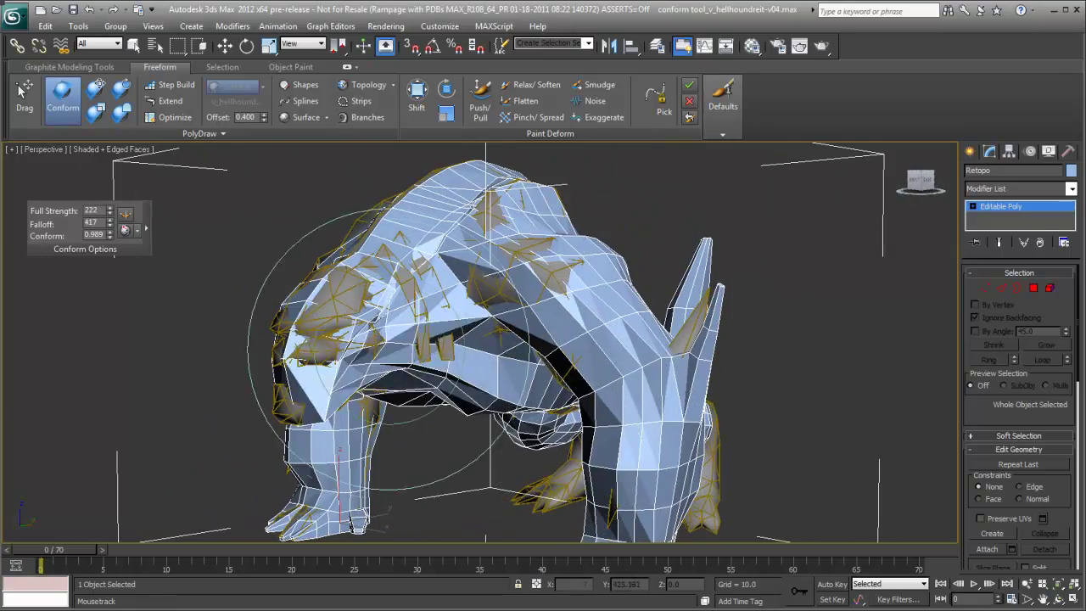
mouse_move(386, 344)
alt+middle_down()
mouse_move(475, 365)
mouse_move(594, 436)
mouse_move(628, 344)
alt+middle_up()
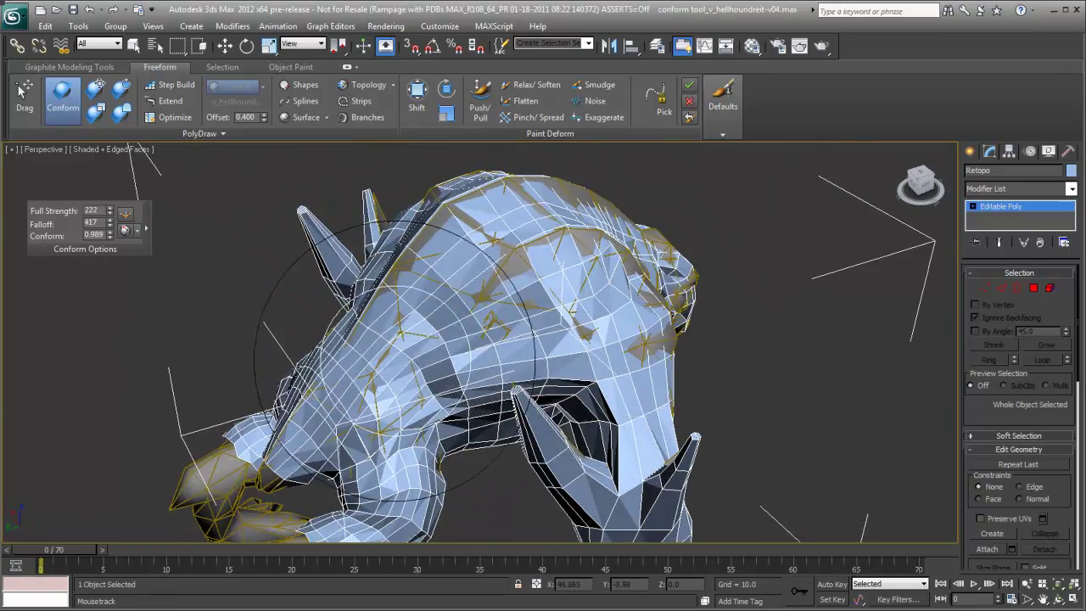
alt+middle_drag(394, 356, 564, 357)
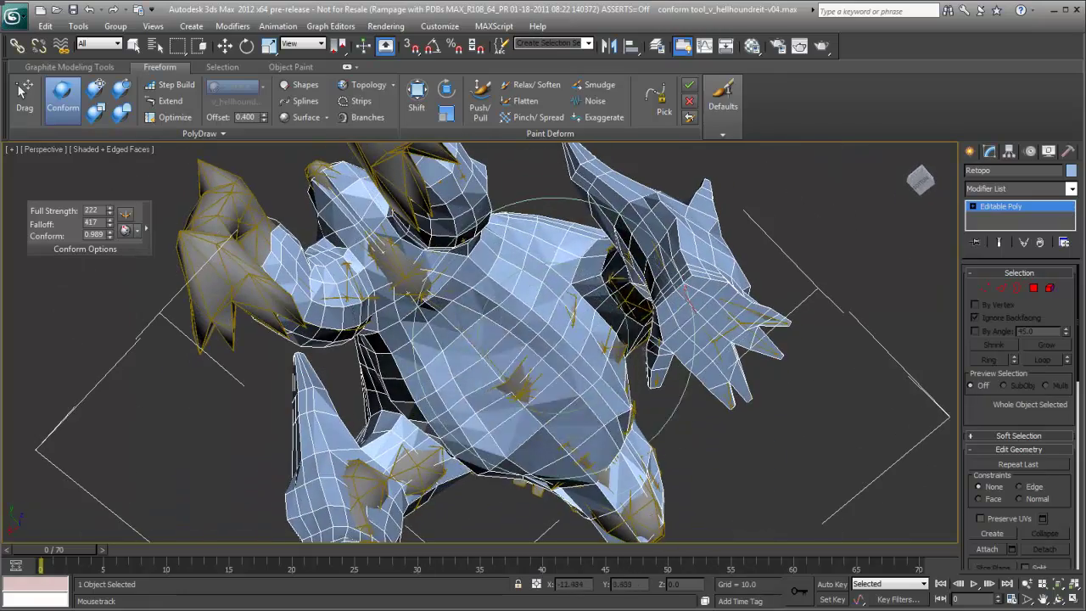
alt+middle_drag(566, 407, 519, 365)
alt+middle_drag(522, 305, 516, 352)
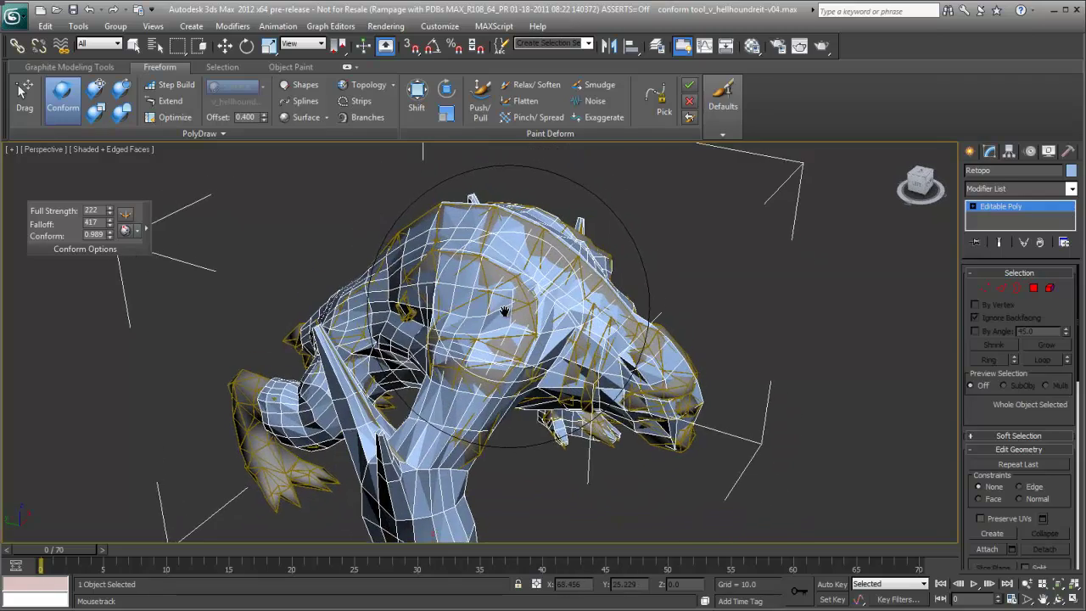
Step: Relax the conformed shoulder and torso with the Relax Conform brush, using a Conform value of 0.750
scroll(497, 320, up, 4)
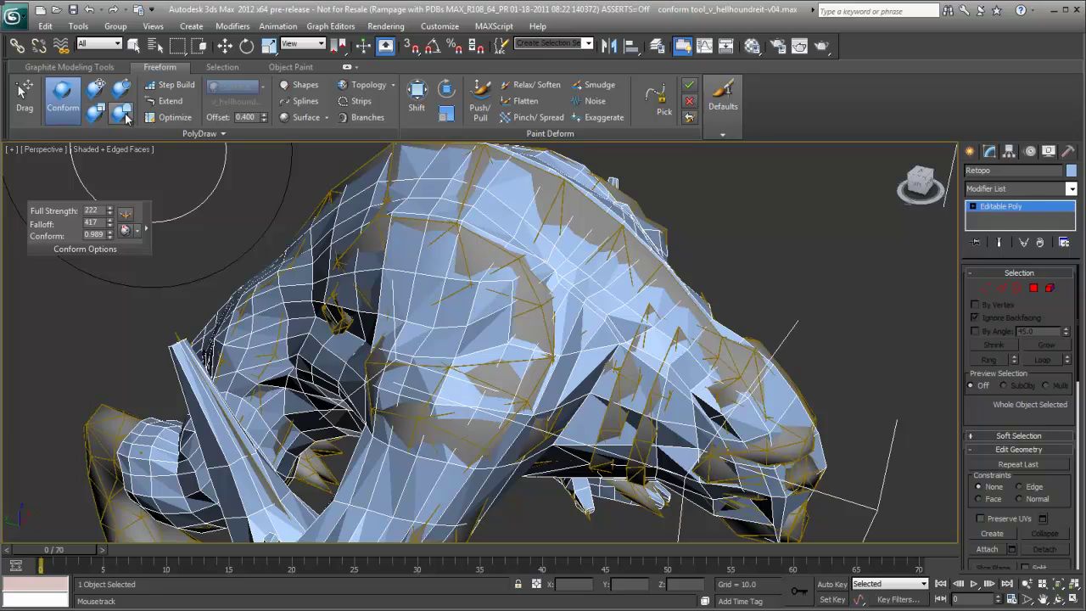
click(107, 119)
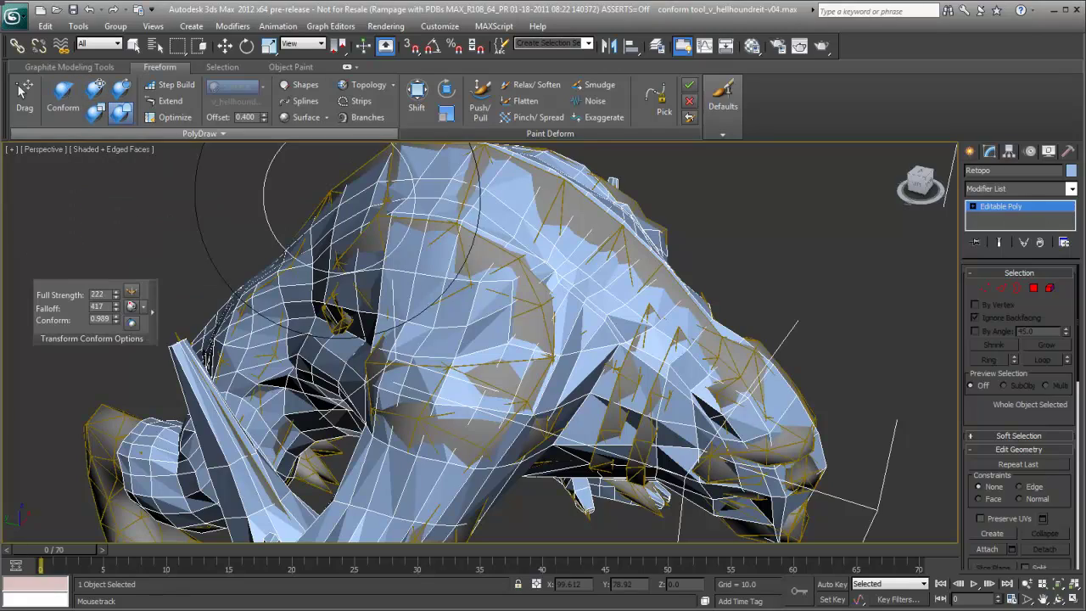
alt+middle_drag(611, 330, 547, 373)
alt+middle_drag(631, 312, 366, 306)
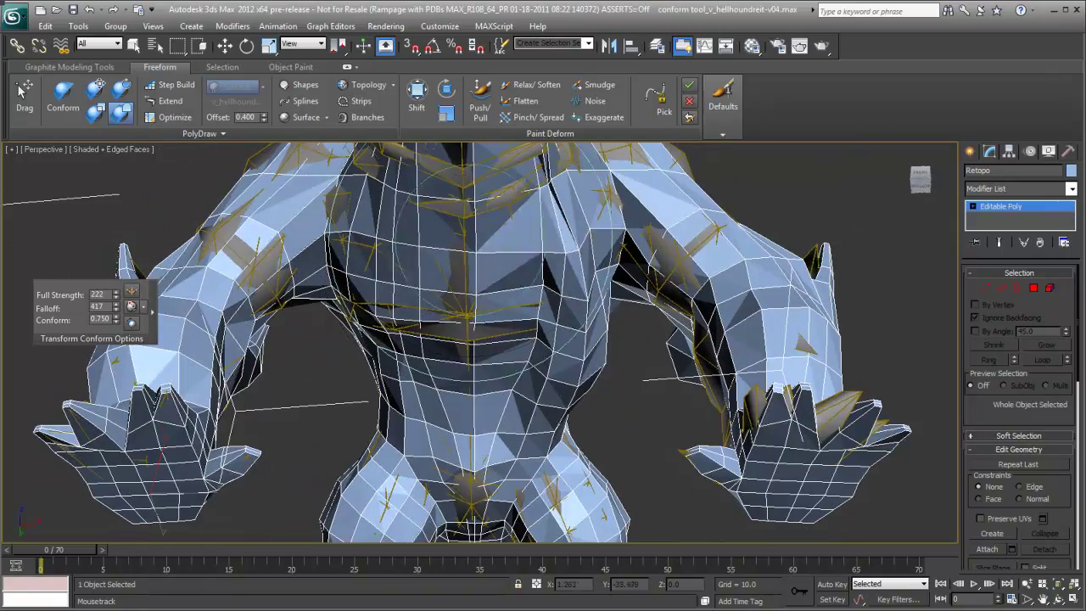
alt+middle_drag(509, 305, 867, 441)
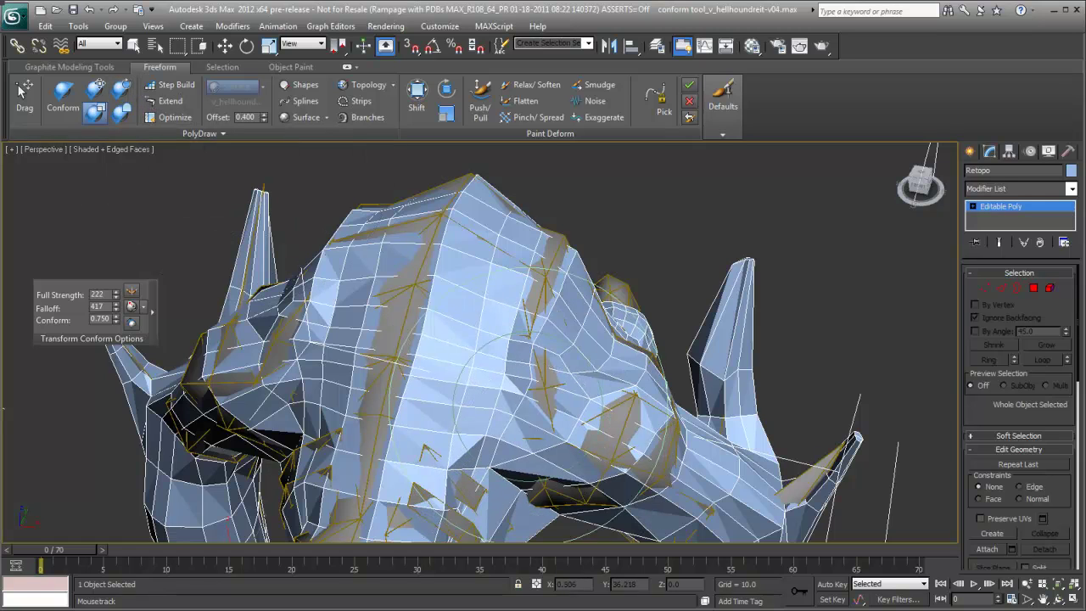
Step: Adjust the polygons of the upper back and shoulder with the Rotate Conform and Move Conform brushes
click(121, 86)
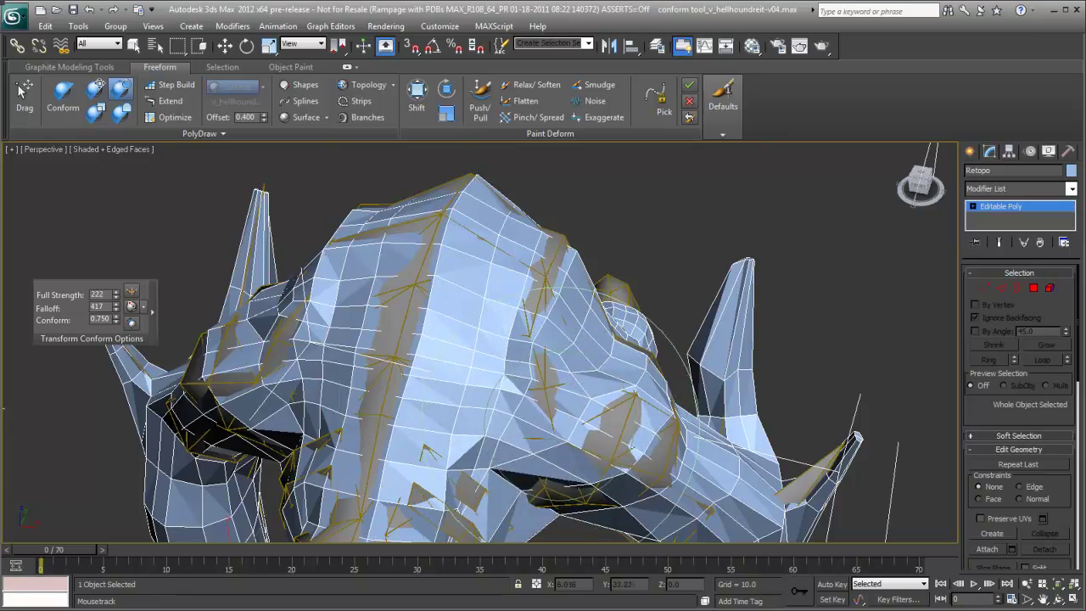
mouse_move(560, 420)
alt+middle_down()
mouse_move(548, 333)
mouse_move(475, 398)
mouse_move(339, 425)
mouse_move(573, 463)
mouse_move(509, 407)
mouse_move(585, 331)
alt+middle_up()
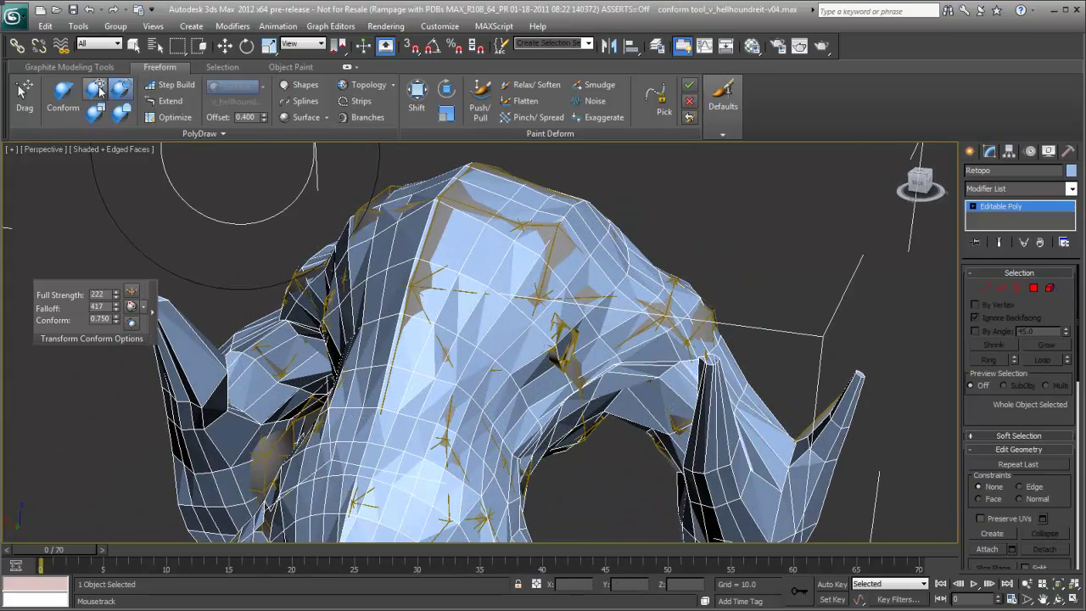
click(96, 89)
alt+middle_drag(638, 349, 604, 313)
Step: Relax the mesh around the shoulder and flank with the Relax Conform brush at Full Strength 83 and Falloff 278
click(123, 114)
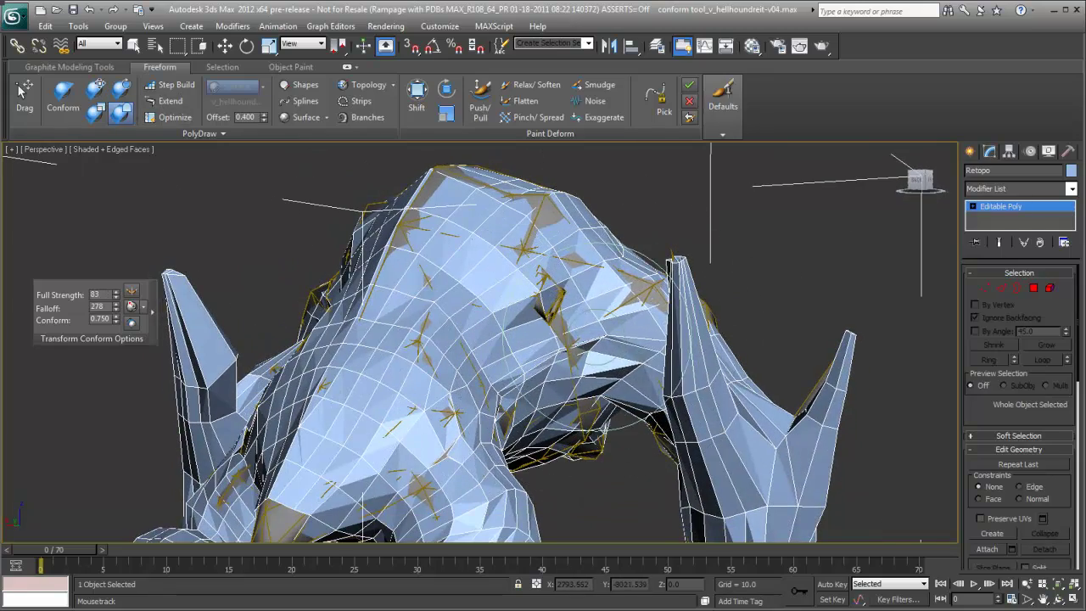
alt+middle_drag(598, 365, 591, 276)
mouse_move(567, 338)
alt+middle_down()
mouse_move(588, 293)
mouse_move(582, 332)
mouse_move(533, 376)
mouse_move(557, 315)
mouse_move(509, 291)
mouse_move(440, 314)
mouse_move(538, 364)
mouse_move(534, 296)
mouse_move(509, 331)
mouse_move(586, 174)
mouse_move(577, 169)
mouse_move(652, 223)
alt+middle_up()
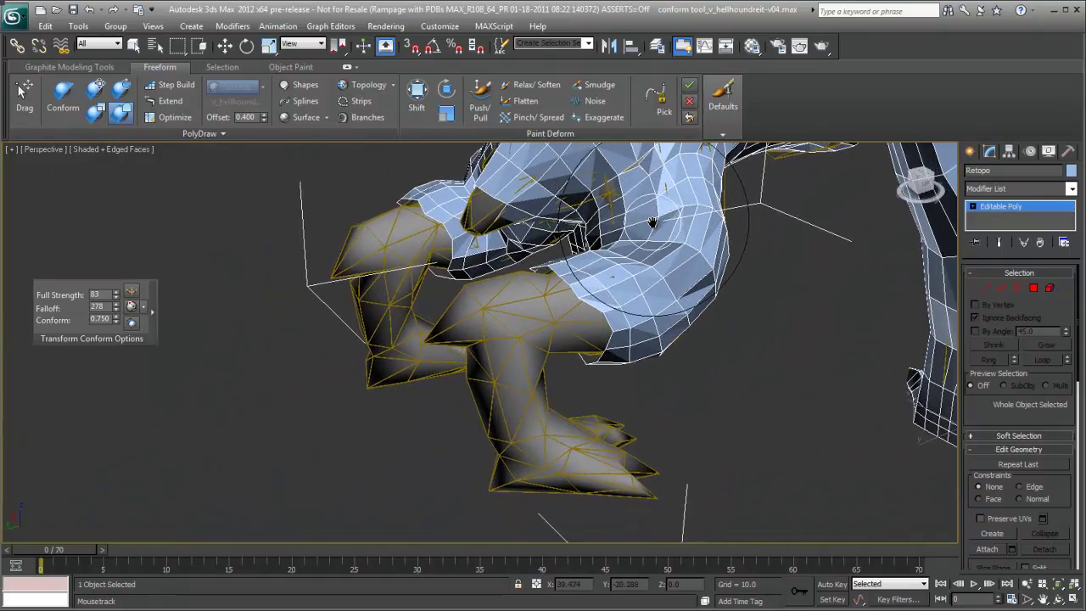
click(166, 102)
scroll(599, 268, up, 10)
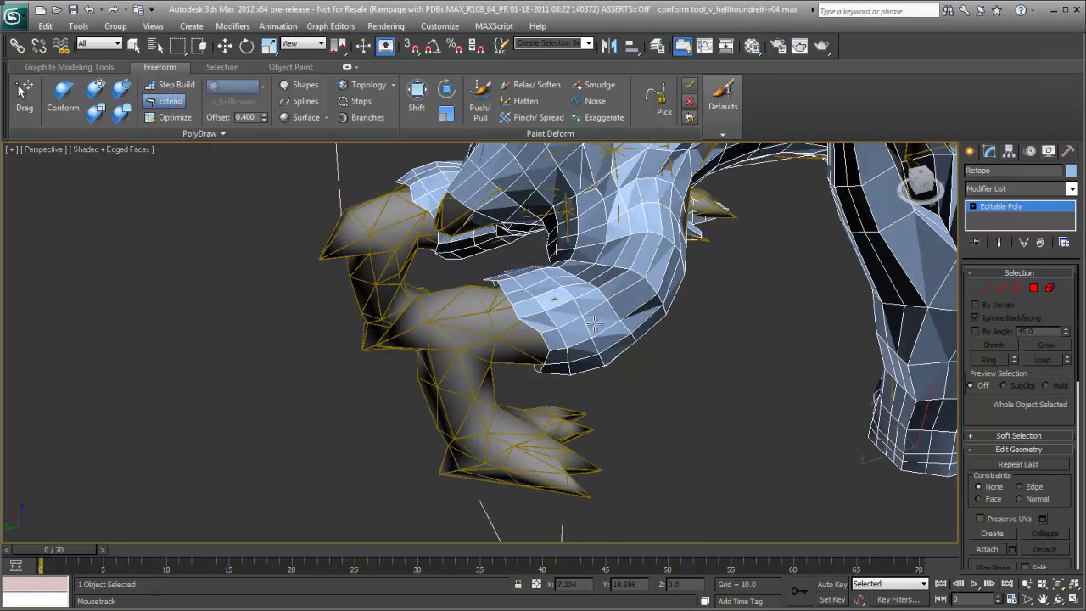
scroll(597, 331, down, 6)
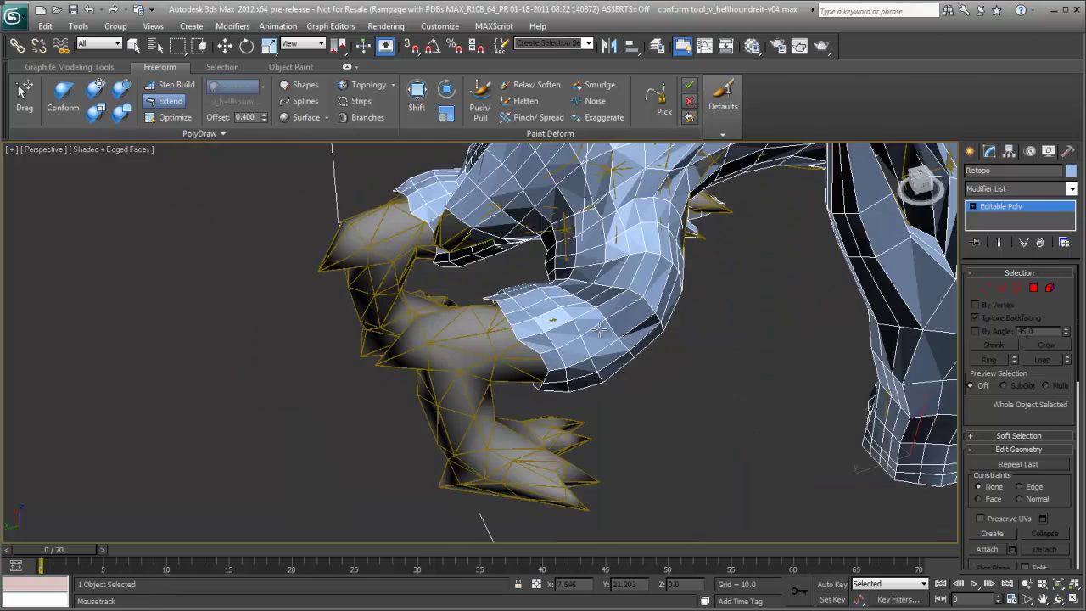
mouse_move(563, 336)
alt+middle_down()
mouse_move(579, 339)
mouse_move(582, 328)
alt+middle_up()
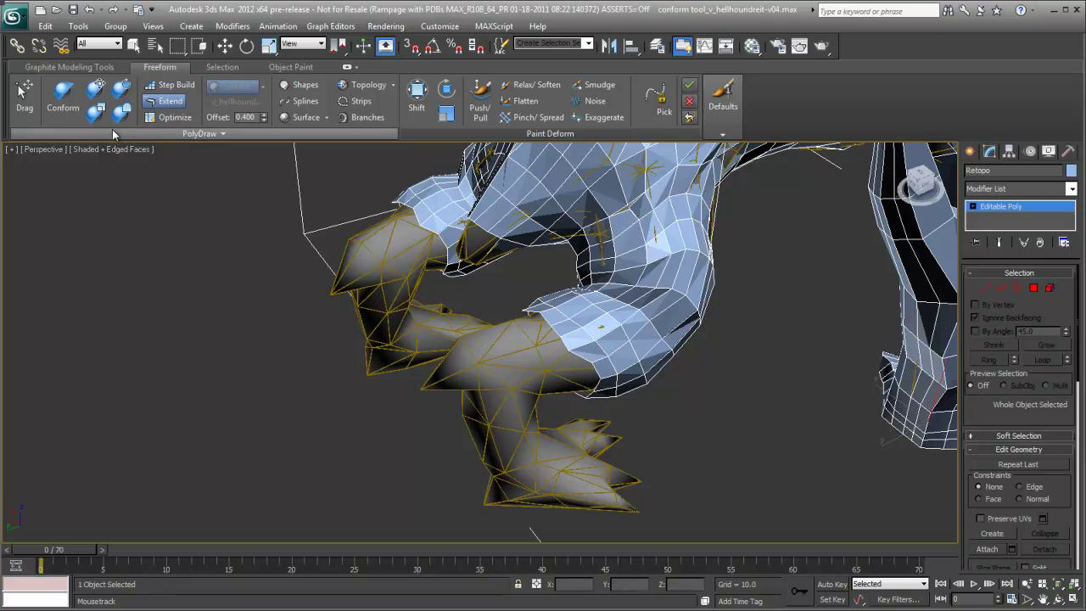
click(170, 100)
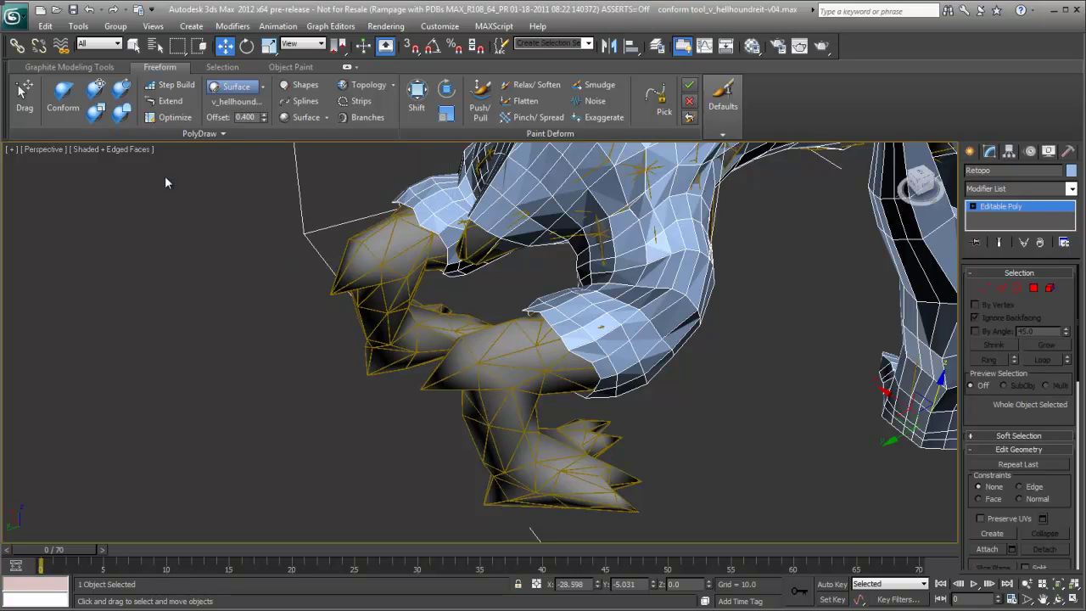
Step: Fill the notch in the hind leg's open mesh border with a new polygon using the Extend tool
click(164, 104)
scroll(472, 328, up, 6)
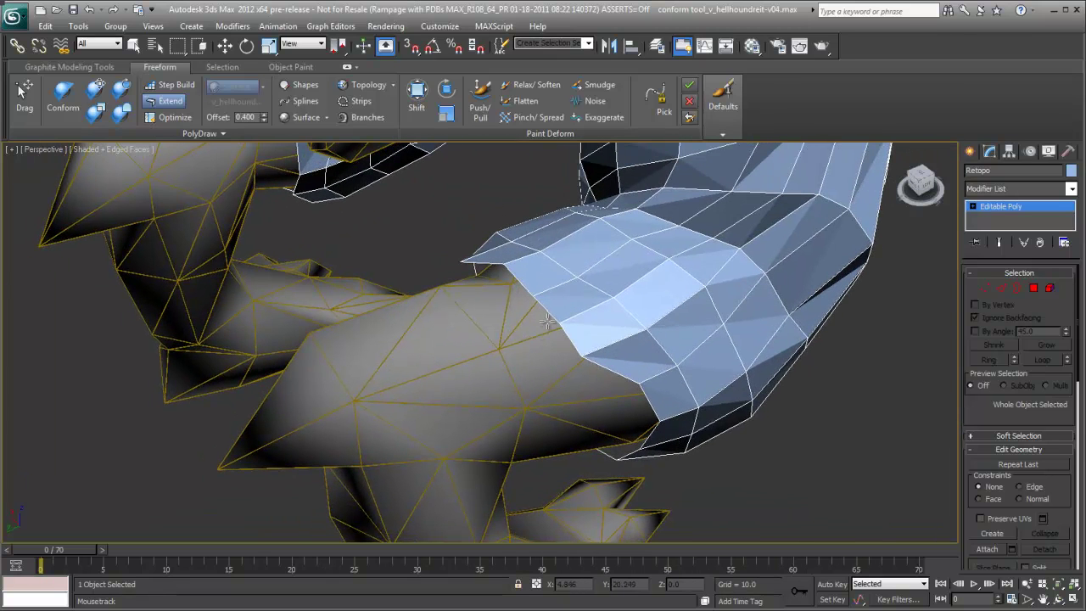
key(ctrl+z)
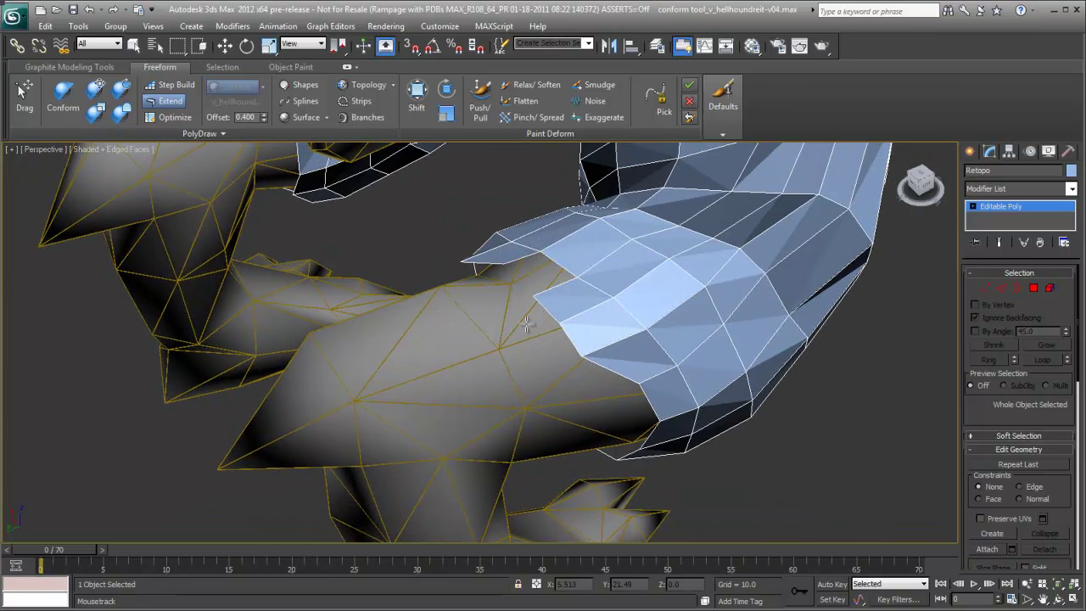
key(ctrl+y)
Step: Try extending more polygons from the hind leg's open border over the reference, and undo these extensions
drag(517, 318, 473, 295)
drag(567, 337, 526, 399)
key(ctrl+z)
key(ctrl+z)
key(ctrl+z)
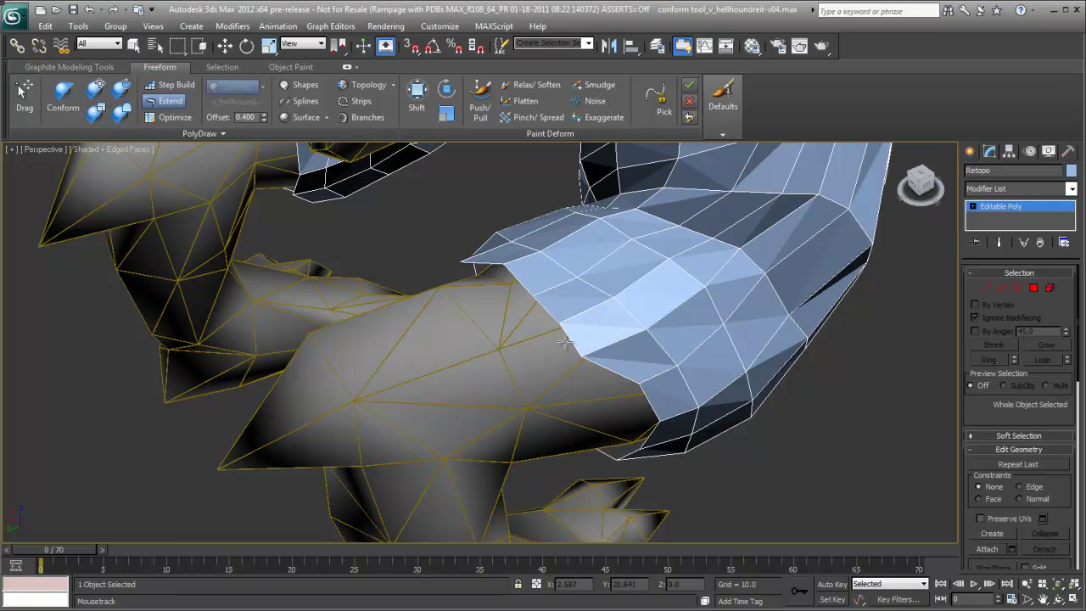
Step: Extend the hind leg's open border with new rows of polygons along the reference thigh to the knee
mouse_move(567, 350)
alt+middle_down()
mouse_move(548, 334)
mouse_move(585, 337)
alt+middle_up()
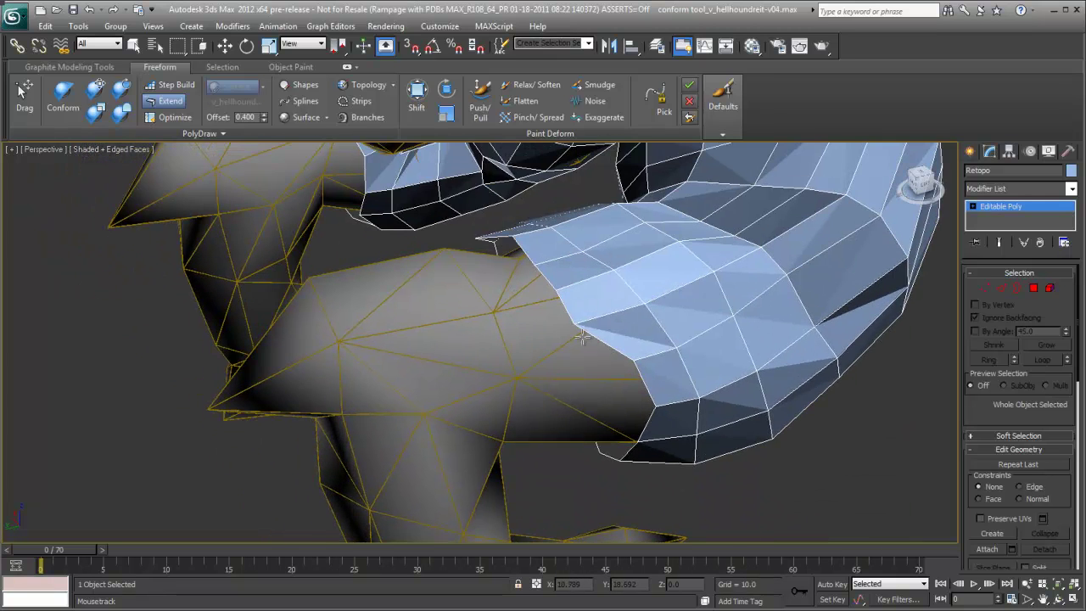
alt+middle_drag(554, 303, 560, 310)
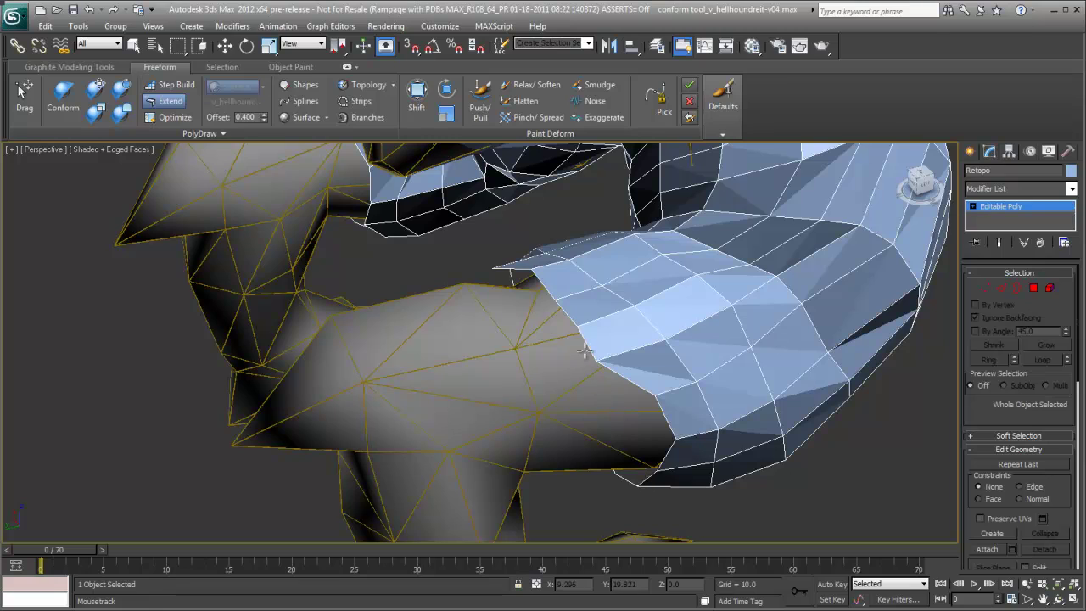
drag(565, 314, 409, 346)
alt+middle_drag(463, 370, 567, 353)
scroll(430, 349, down, 4)
scroll(567, 353, up, 5)
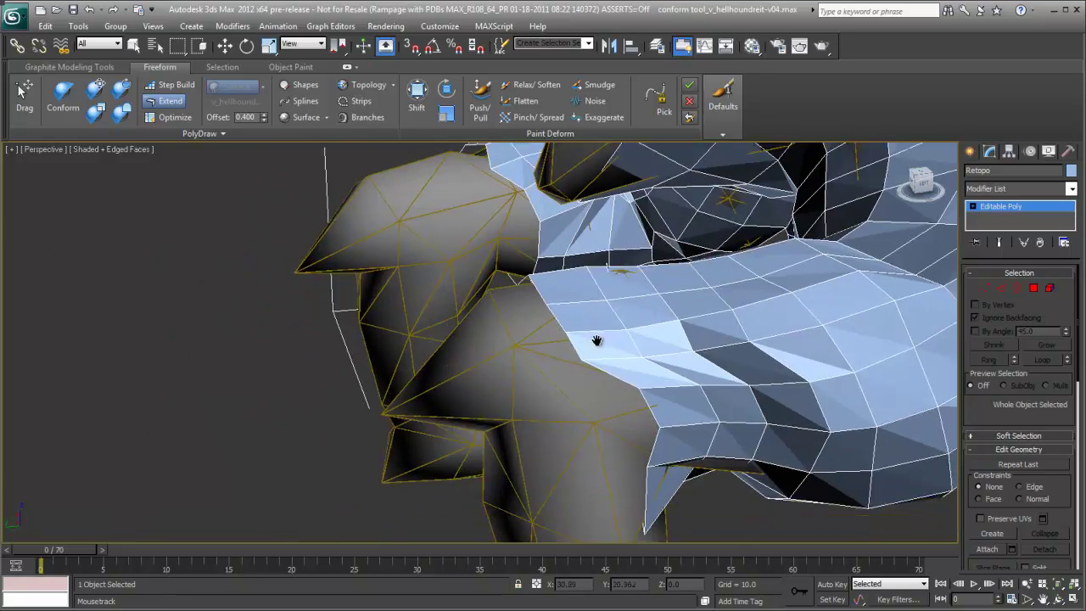
mouse_move(571, 336)
mouse_down()
mouse_move(594, 373)
mouse_move(576, 357)
mouse_up()
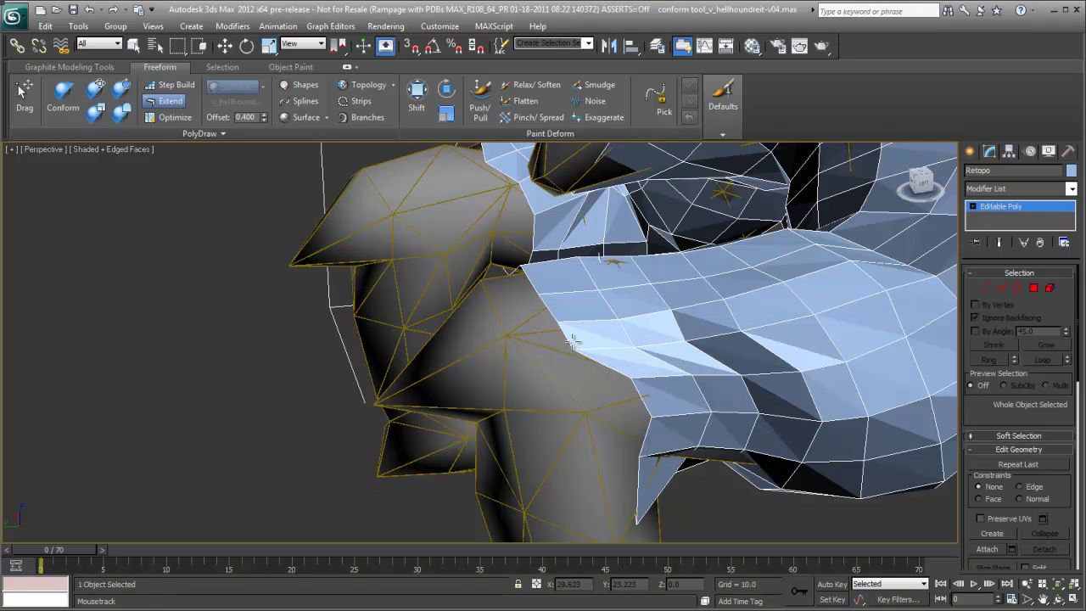
scroll(492, 325, down, 5)
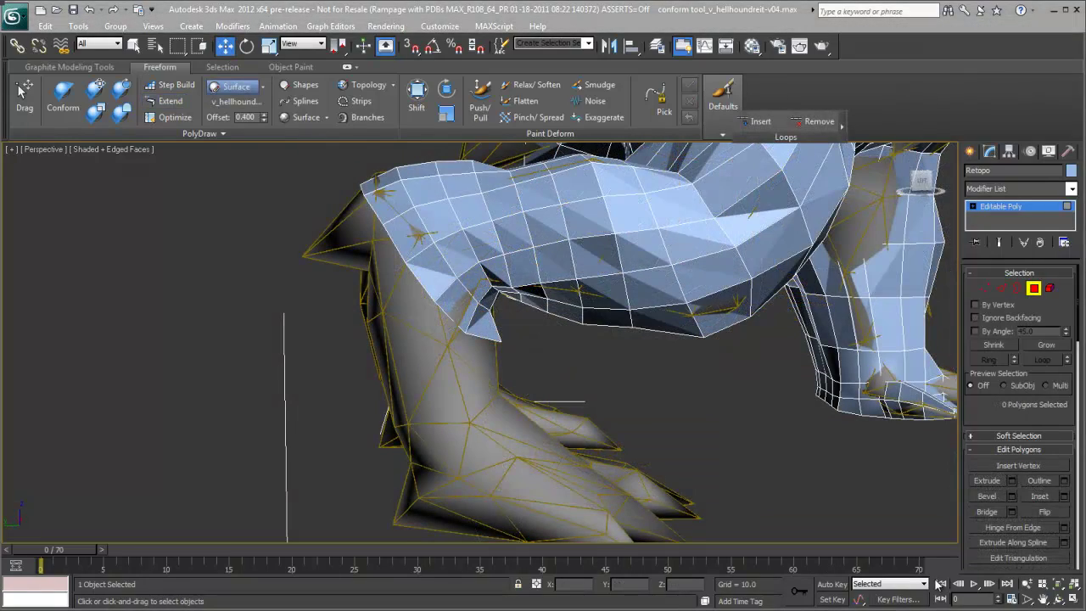
Step: Relax the extended hind-leg polygons with the Relax Conform brush at Full Strength 117, Falloff 275 and Conform 2.789
alt+middle_drag(504, 315, 454, 312)
scroll(468, 338, up, 3)
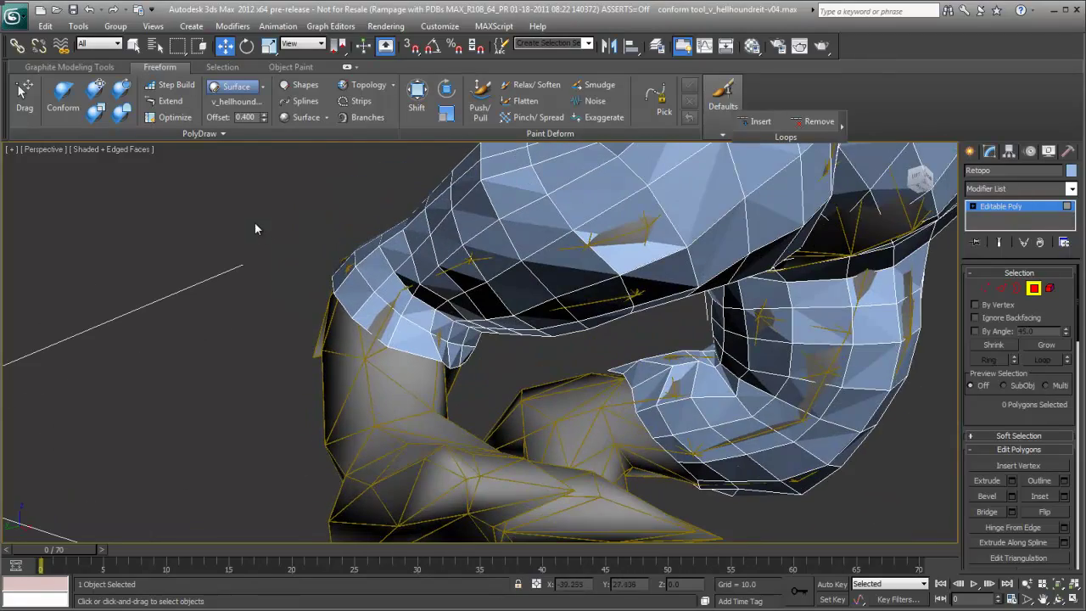
click(119, 112)
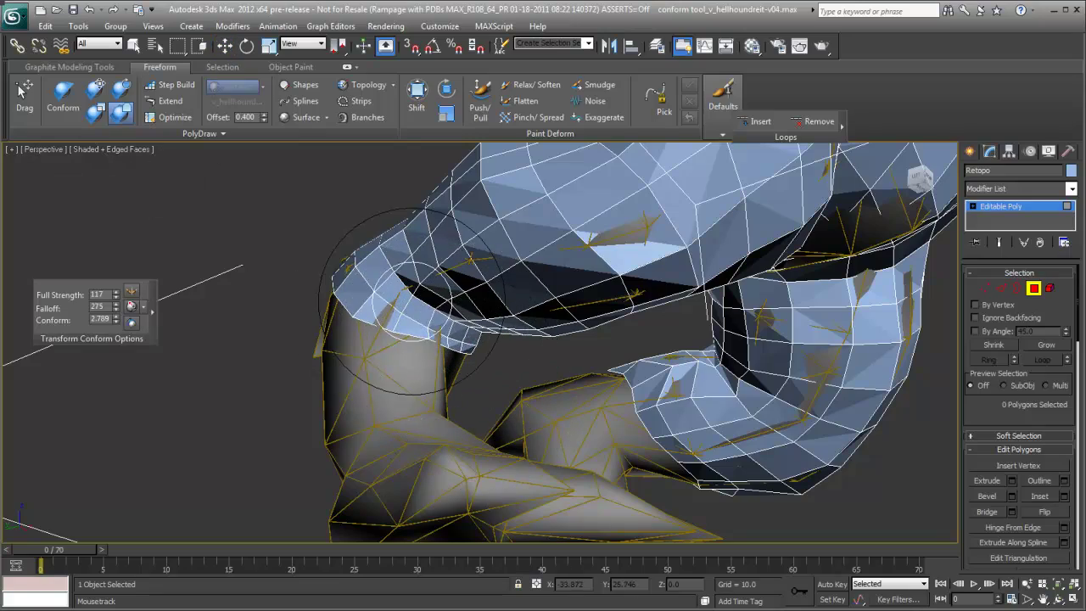
mouse_move(456, 337)
alt+middle_down()
mouse_move(351, 206)
mouse_move(387, 357)
mouse_move(420, 305)
mouse_move(417, 356)
mouse_move(420, 339)
alt+middle_up()
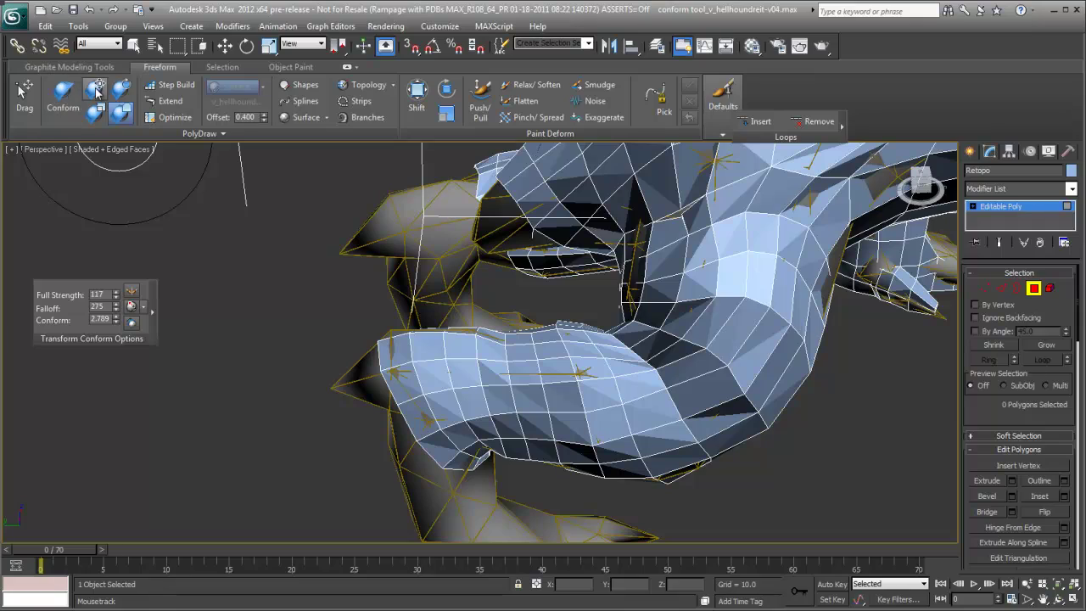
Step: Shift the open ends of the hind-leg meshes along the reference with the Move Conform brush at Full Strength 117 and Falloff 275
click(95, 88)
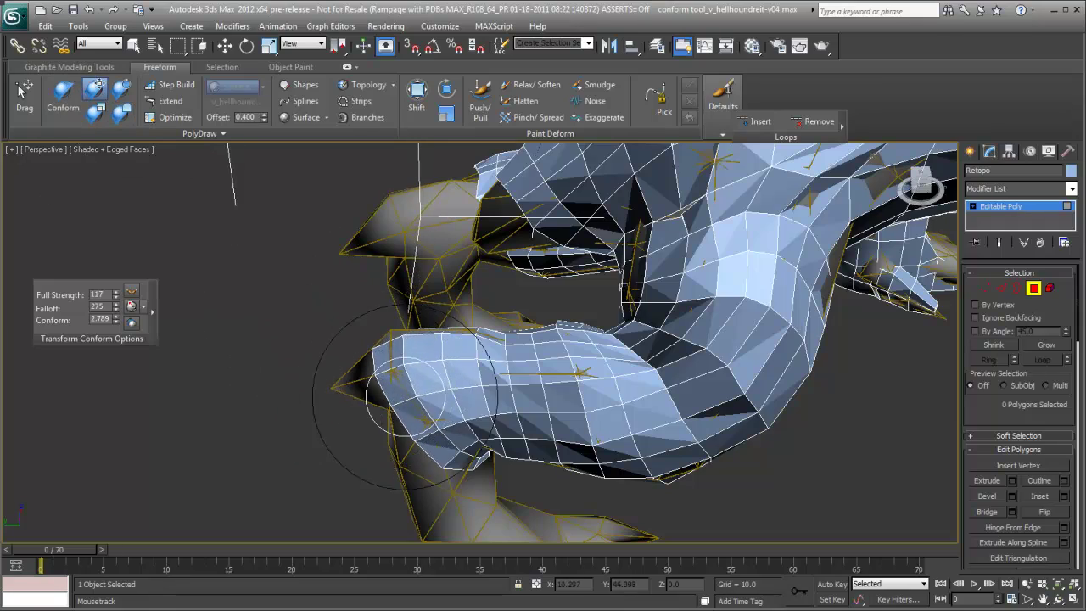
mouse_move(327, 395)
alt+middle_down()
mouse_move(494, 452)
mouse_move(399, 339)
alt+middle_up()
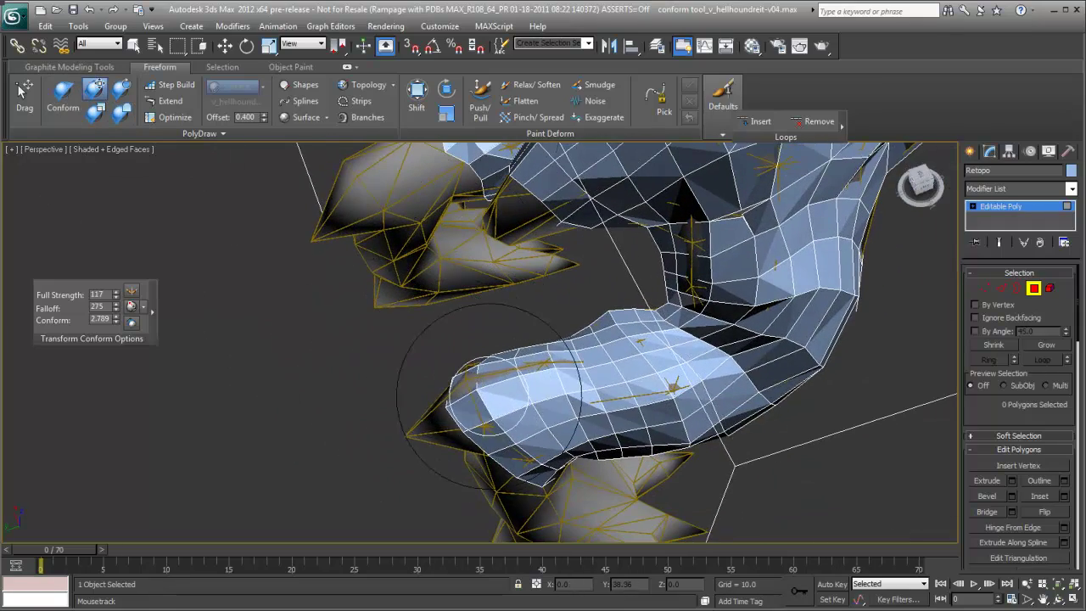
mouse_move(407, 400)
alt+middle_down()
mouse_move(553, 377)
mouse_move(461, 194)
mouse_move(254, 148)
mouse_move(599, 310)
alt+middle_up()
mouse_move(599, 299)
mouse_down()
mouse_move(602, 269)
mouse_move(646, 267)
mouse_up()
alt+middle_drag(643, 263, 552, 255)
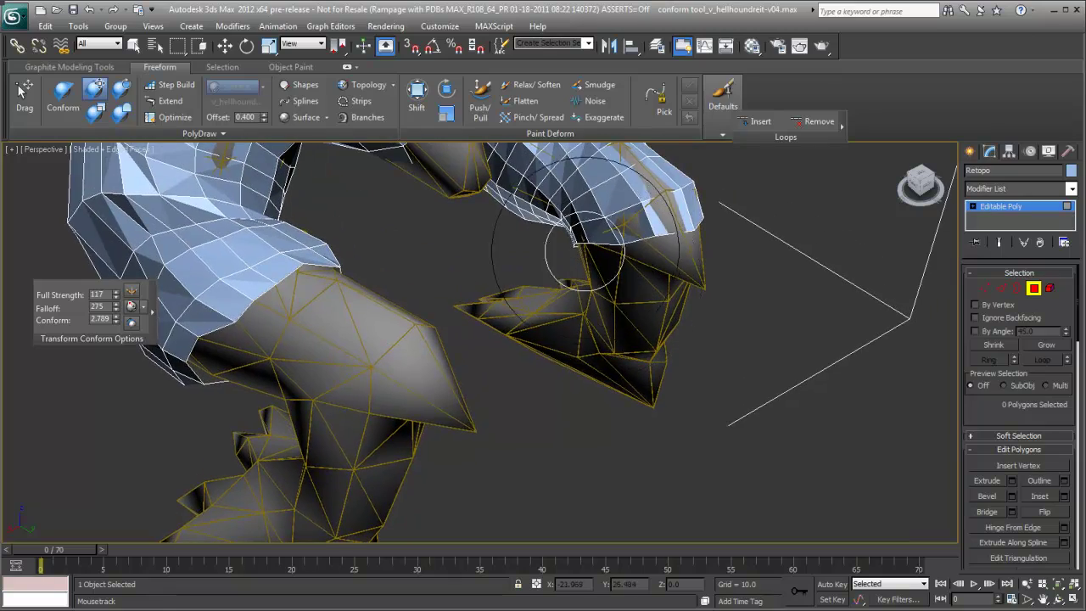
alt+middle_drag(613, 273, 309, 240)
Step: Rotate the polygons at the hind leg's open end with the Rotate Conform brush at Full Strength 207 and Falloff 365
click(121, 88)
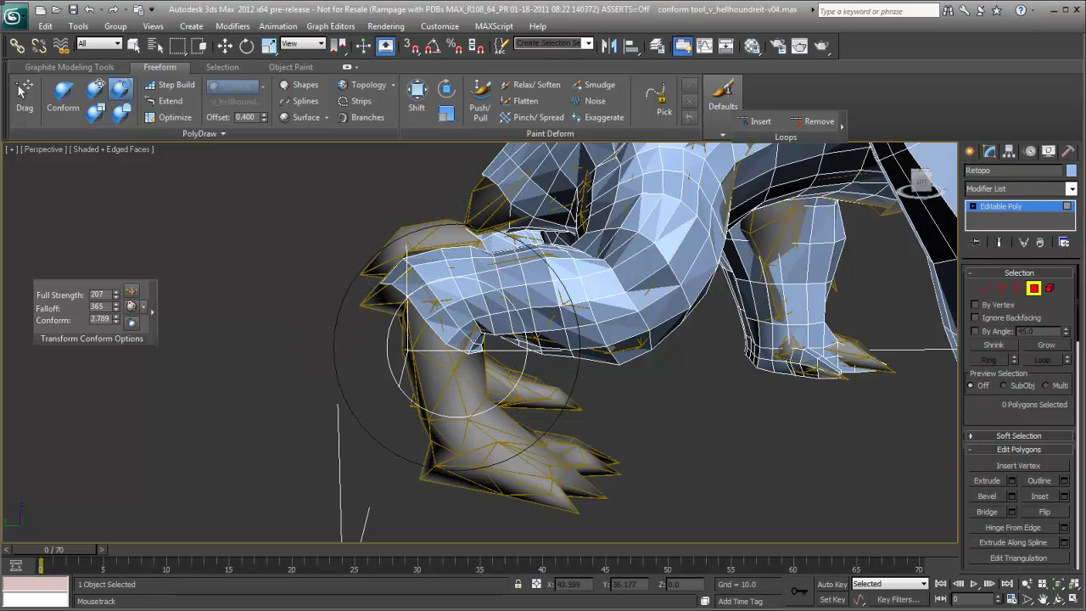
alt+middle_drag(412, 363, 412, 376)
drag(377, 309, 379, 309)
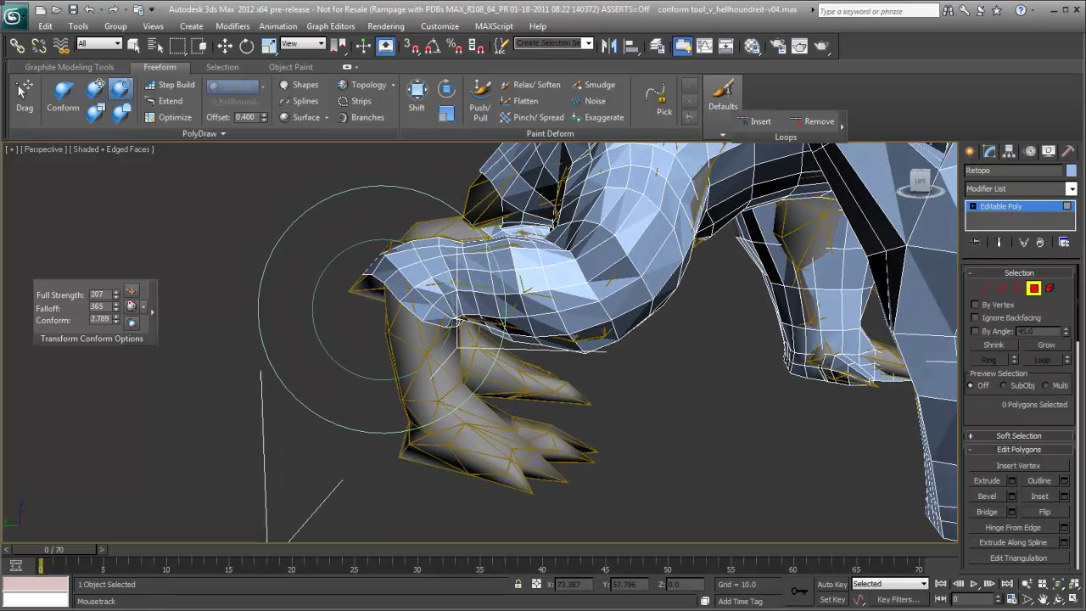
right_click(396, 309)
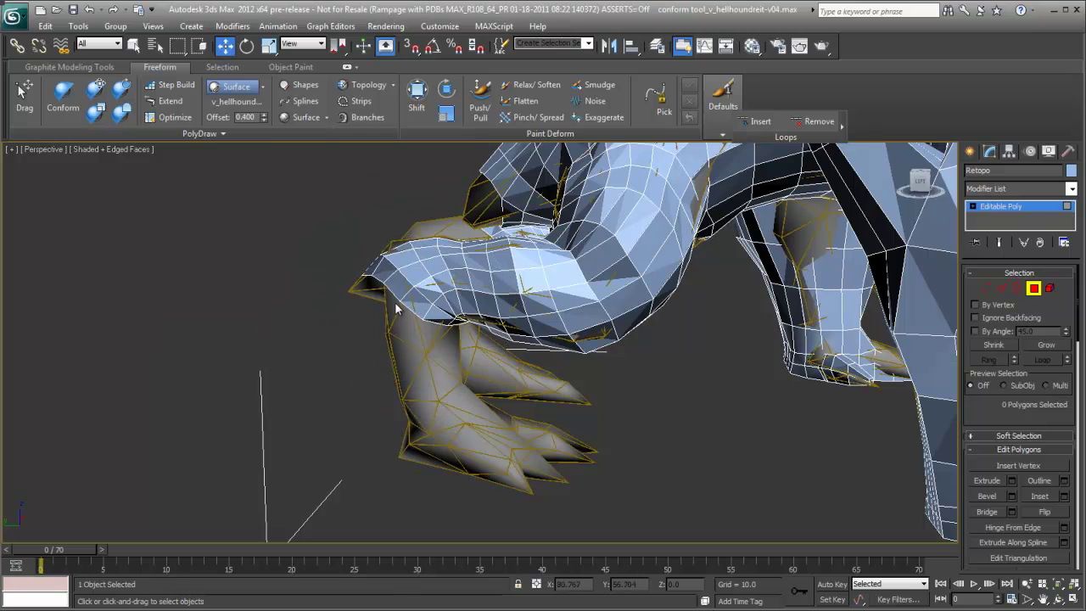
Step: Pull the knee polygons over the reference with Move Conform and smooth them with Relax Conform at Full Strength 111 and Falloff 269
click(97, 91)
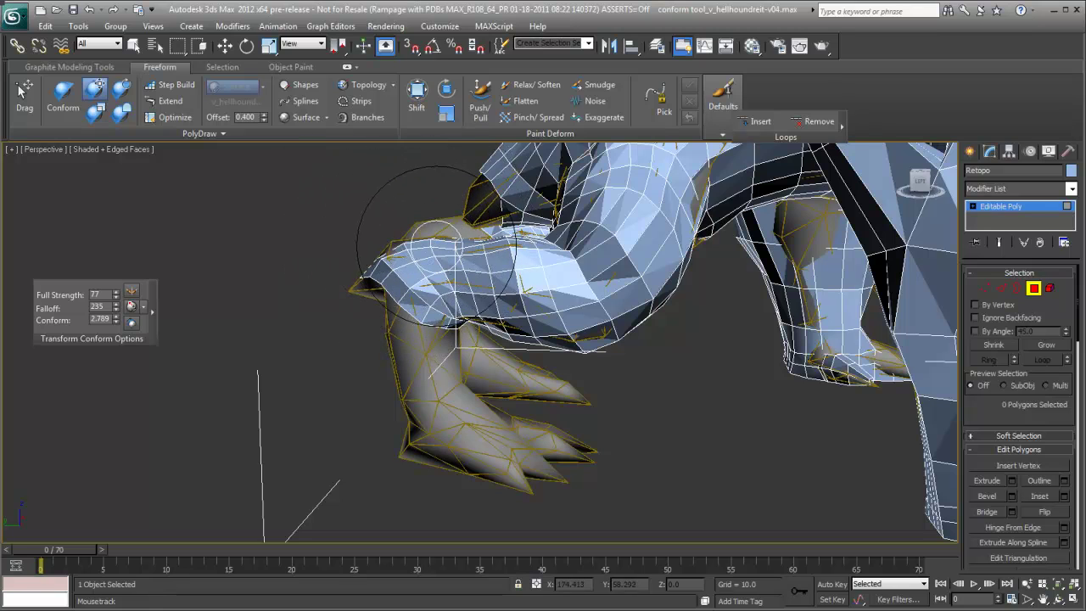
drag(358, 243, 359, 287)
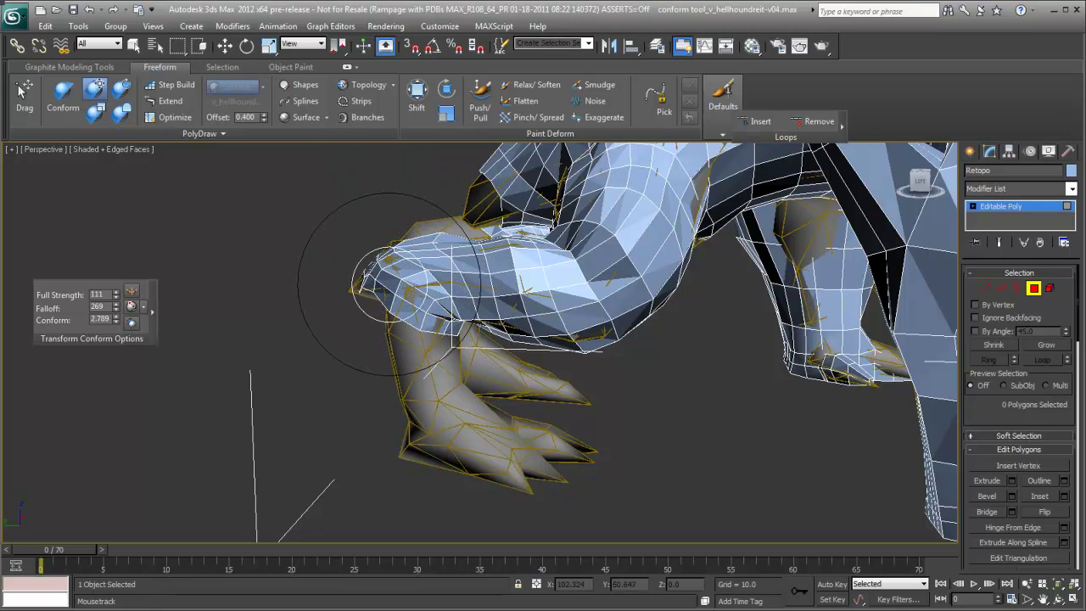
click(121, 113)
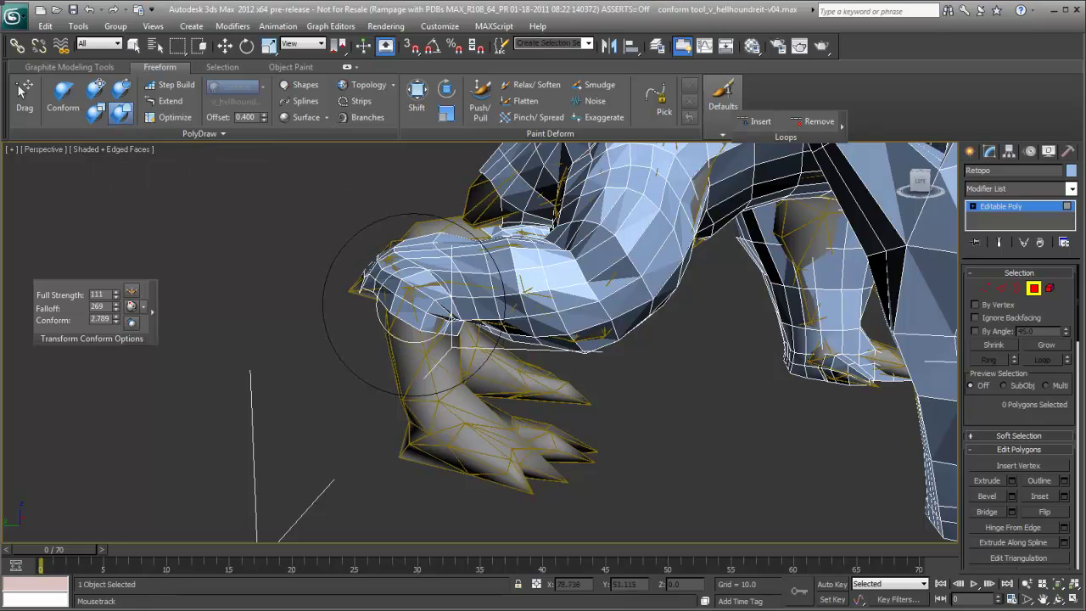
alt+middle_drag(405, 286, 594, 466)
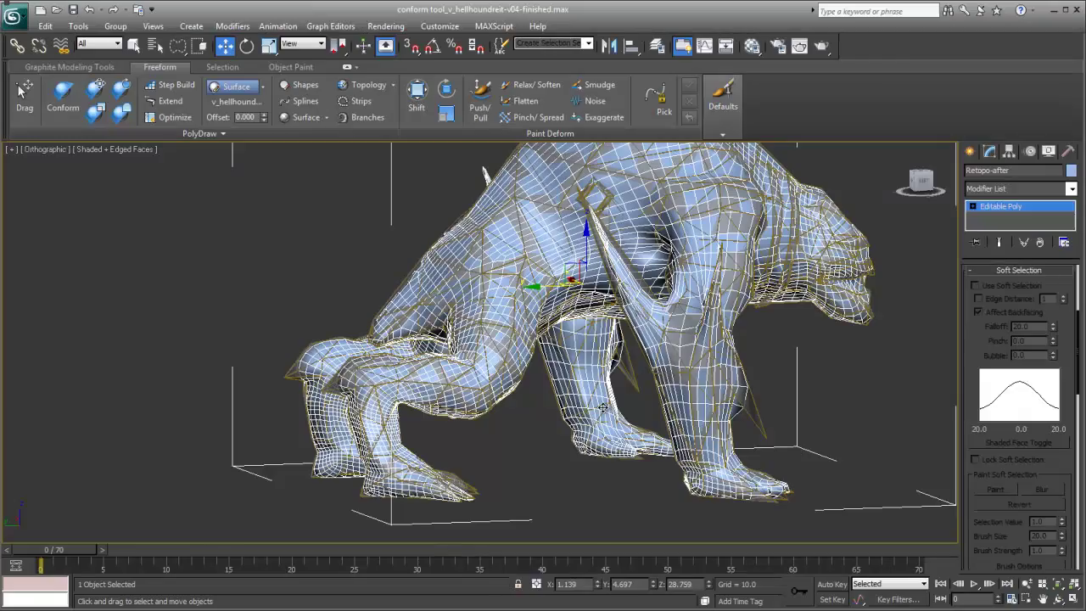
Step: Move the finished Retopo-after mesh clear of the reference model to about Y 83.9 and compare the two side by side
mouse_move(553, 386)
alt+middle_down()
mouse_move(561, 389)
mouse_move(537, 394)
mouse_move(548, 377)
alt+middle_up()
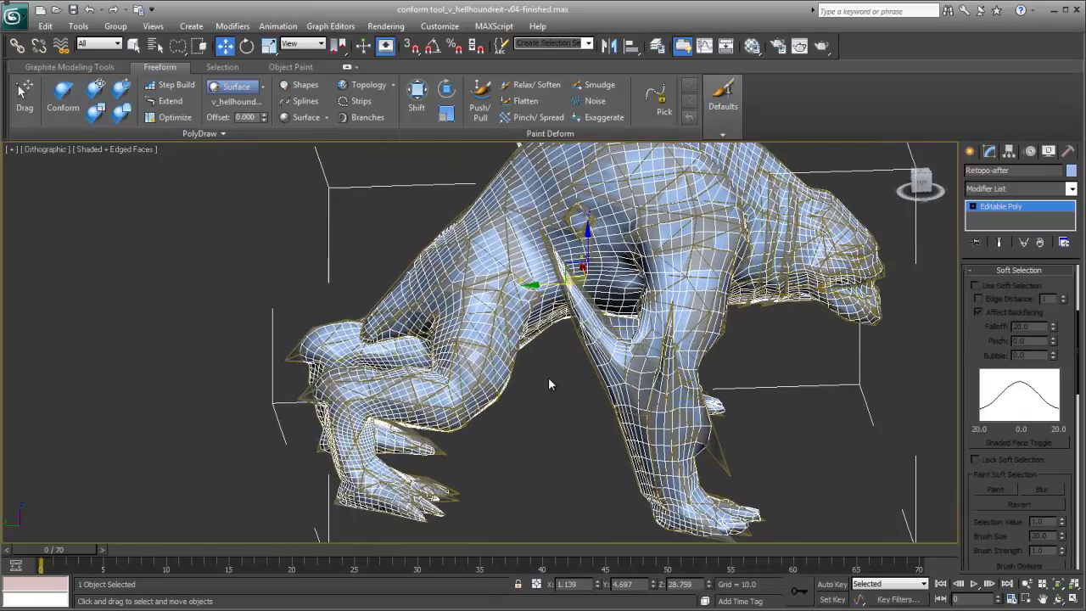
drag(548, 287, 189, 291)
alt+middle_drag(189, 291, 283, 292)
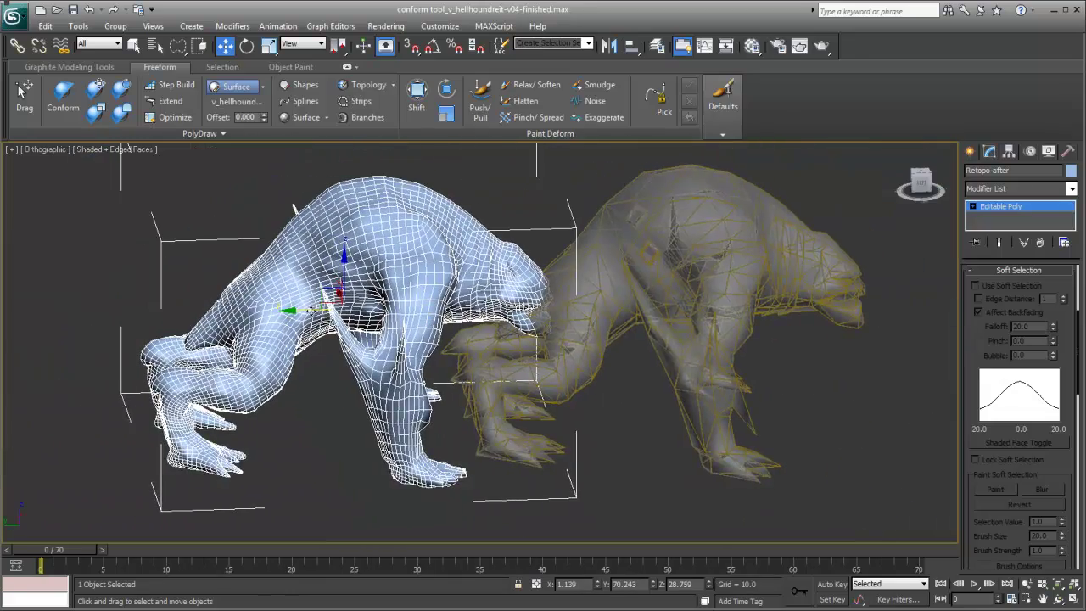
alt+middle_drag(293, 207, 586, 383)
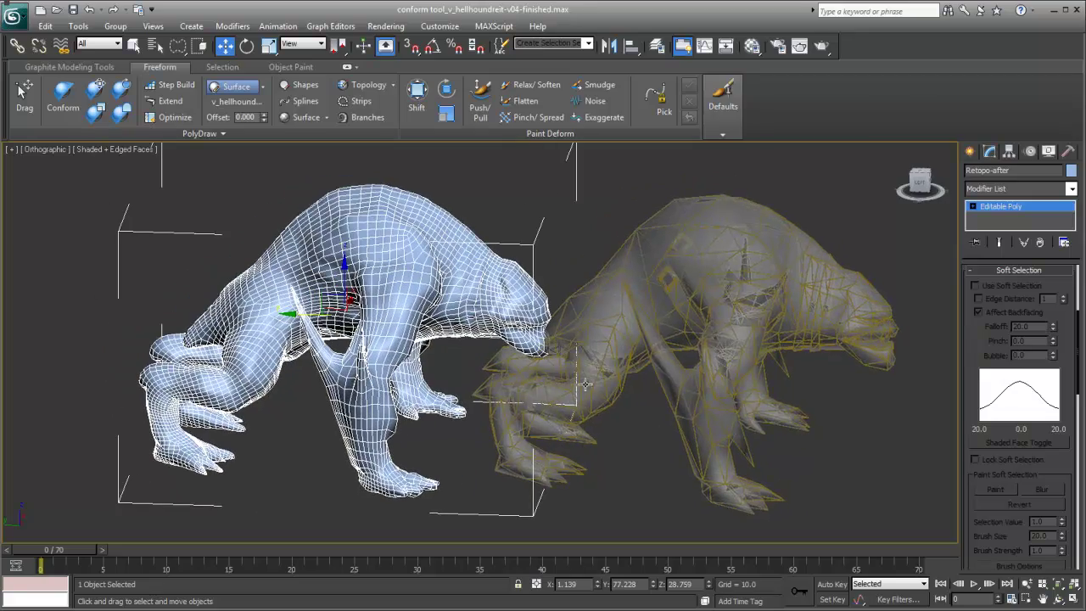
alt+middle_drag(458, 352, 616, 320)
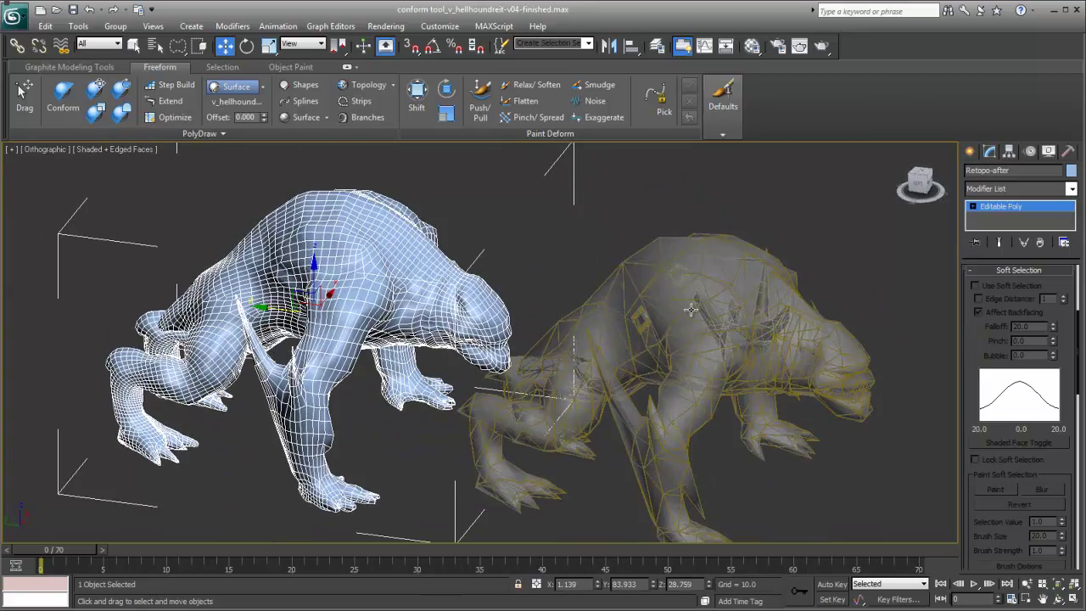
alt+middle_drag(691, 310, 442, 290)
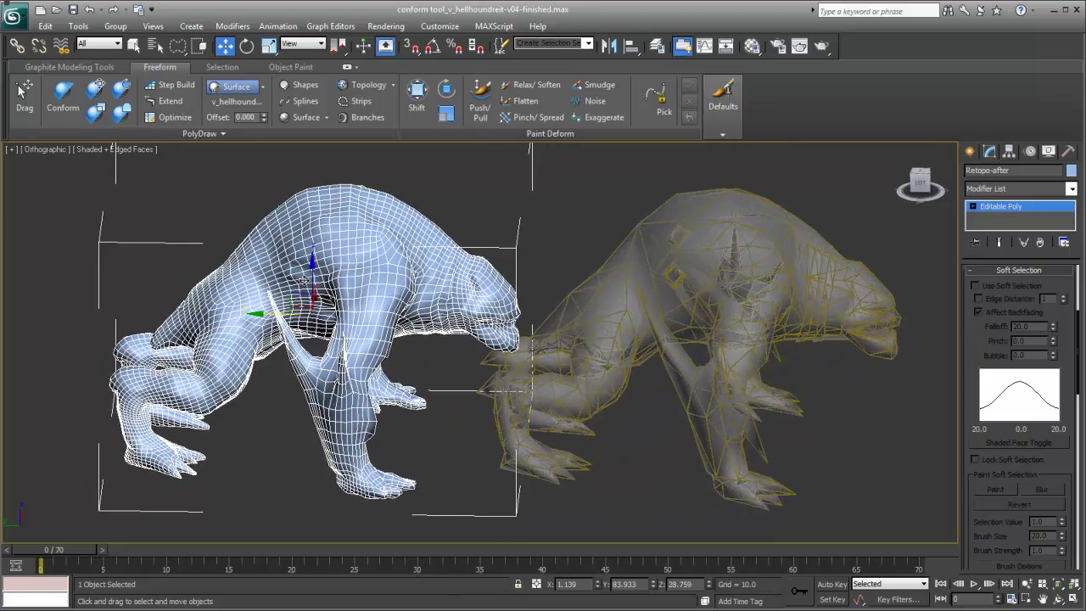
alt+middle_drag(303, 279, 386, 292)
scroll(386, 291, up, 3)
scroll(416, 284, down, 3)
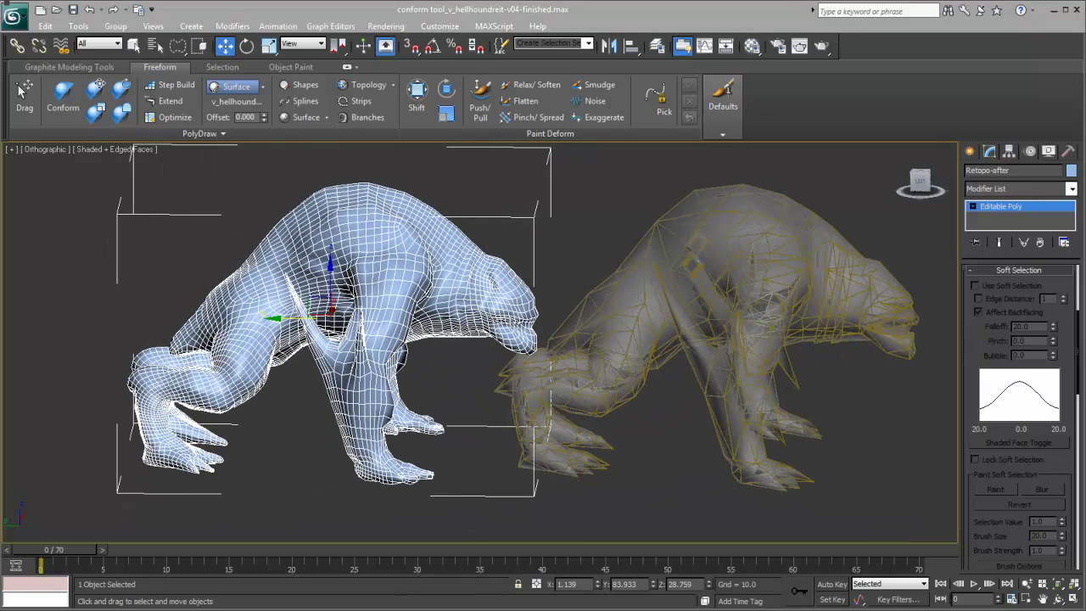